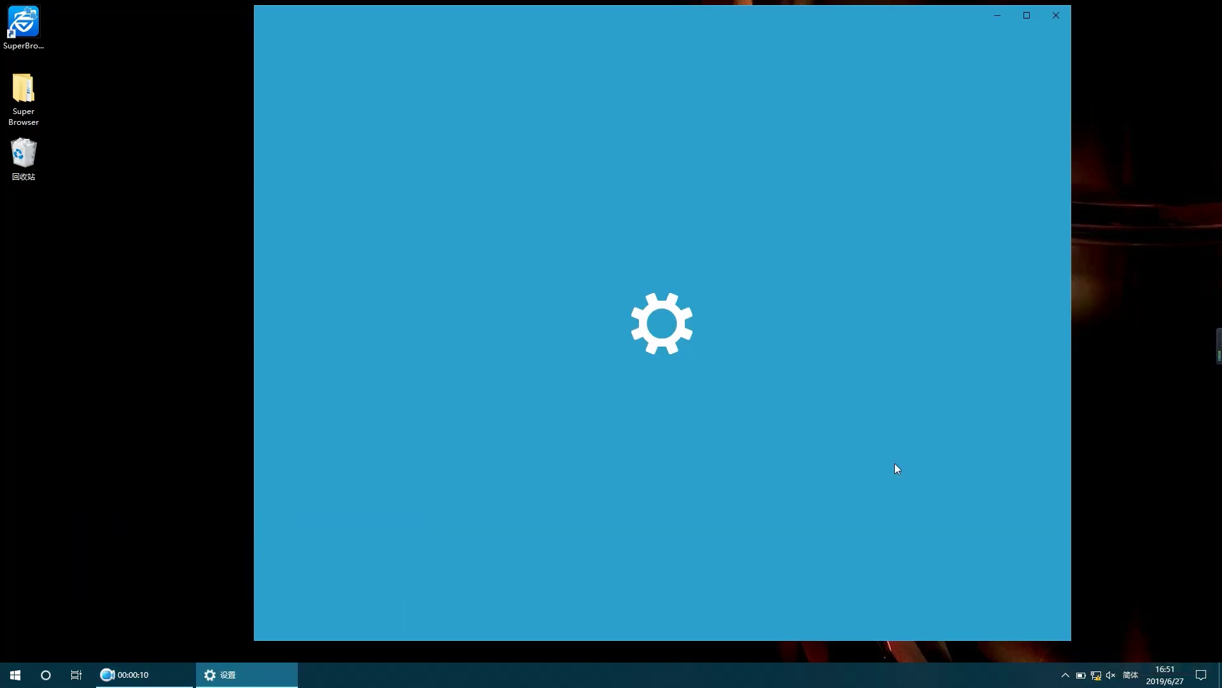
Step: In the Ethernet adapter's IPv4 properties, set fixed address 192.168.188.100 with mask 255.255.255.0
left_click(532, 369)
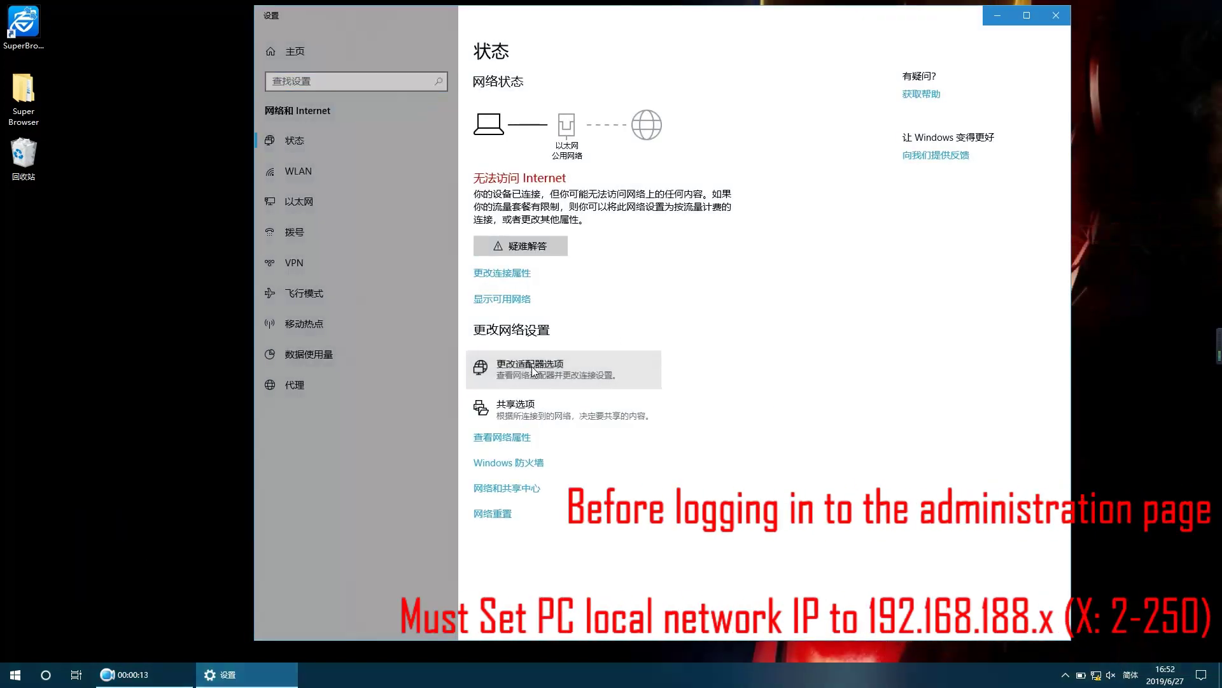
left_click(670, 234)
right_click(670, 233)
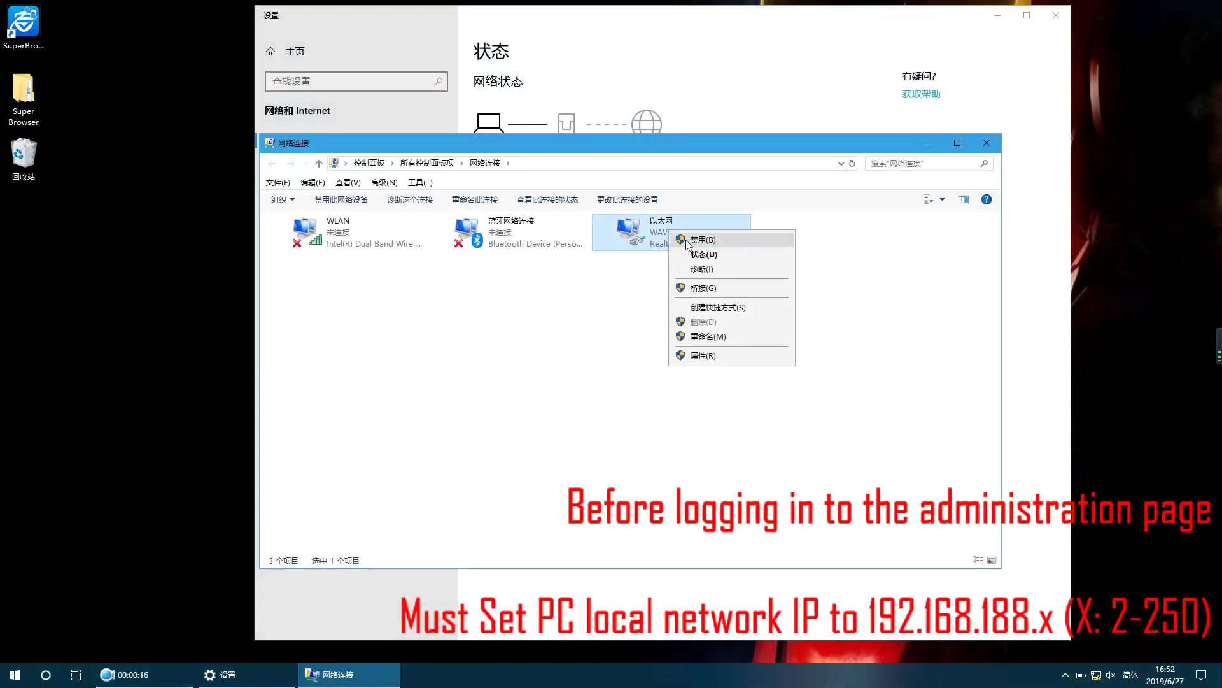
left_click(723, 354)
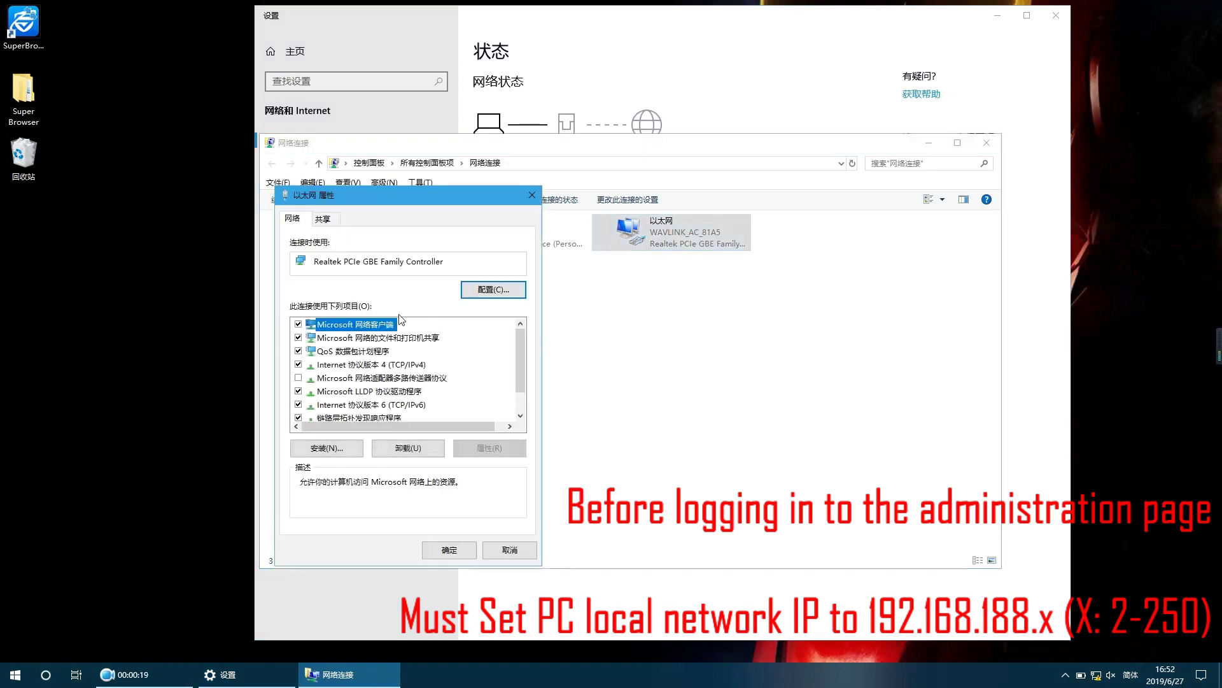
left_click(373, 367)
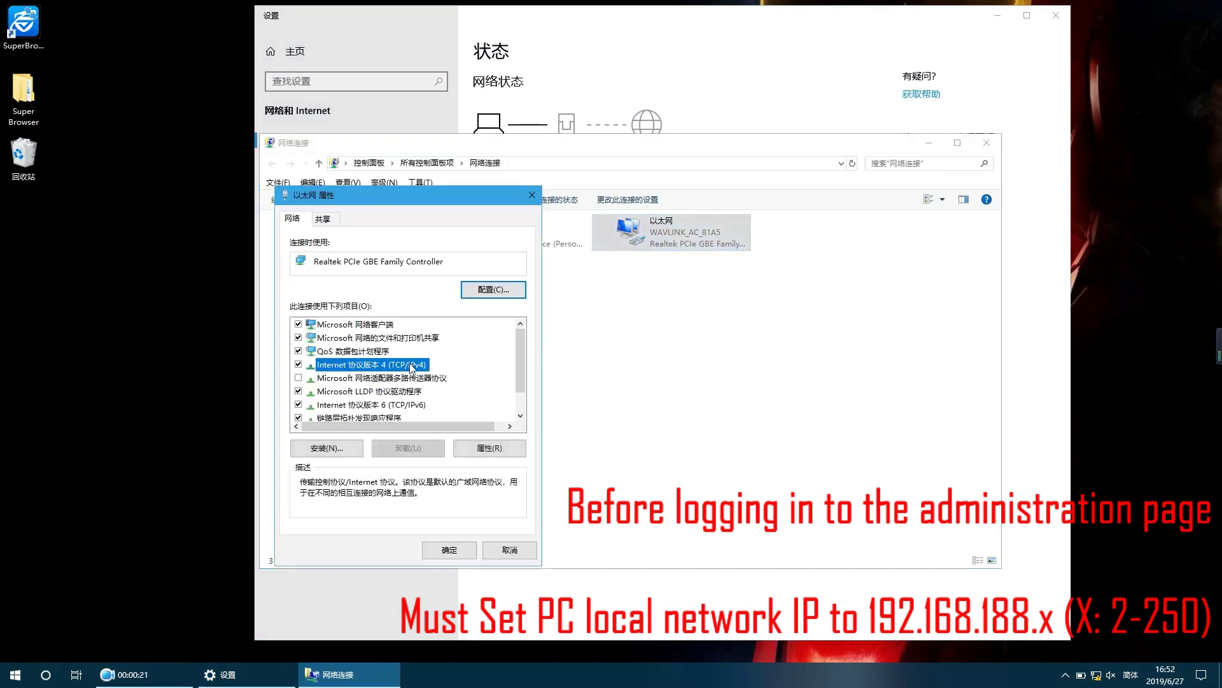
left_click(487, 447)
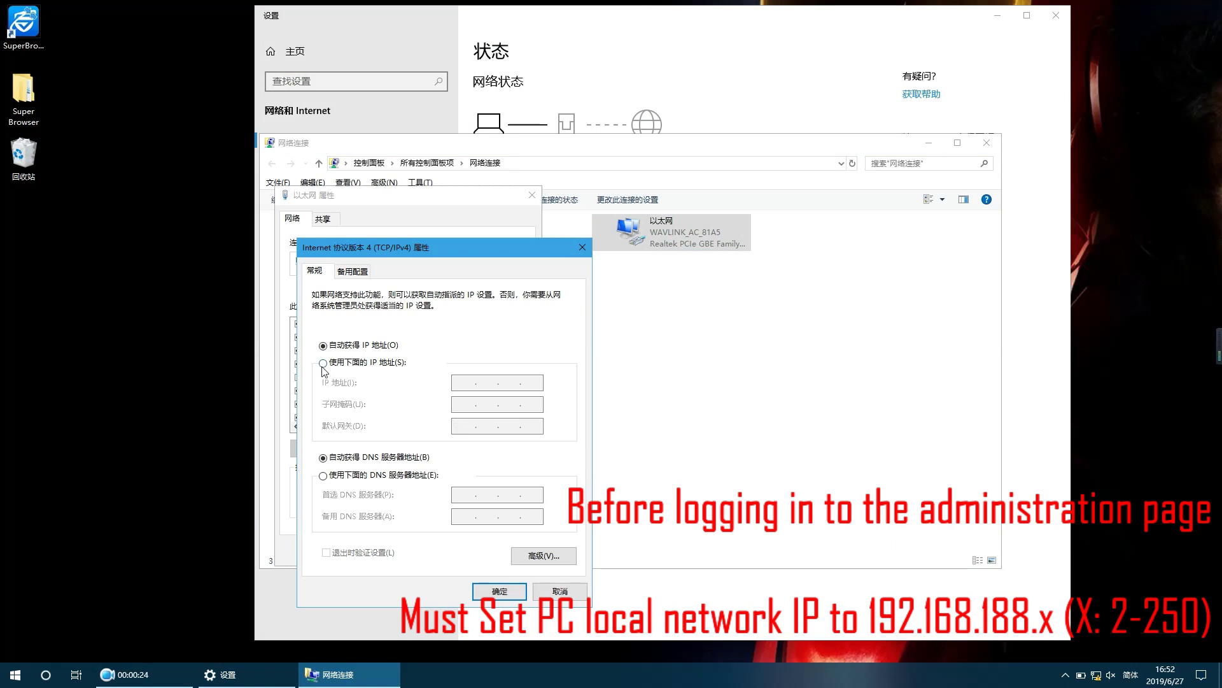
left_click(323, 363)
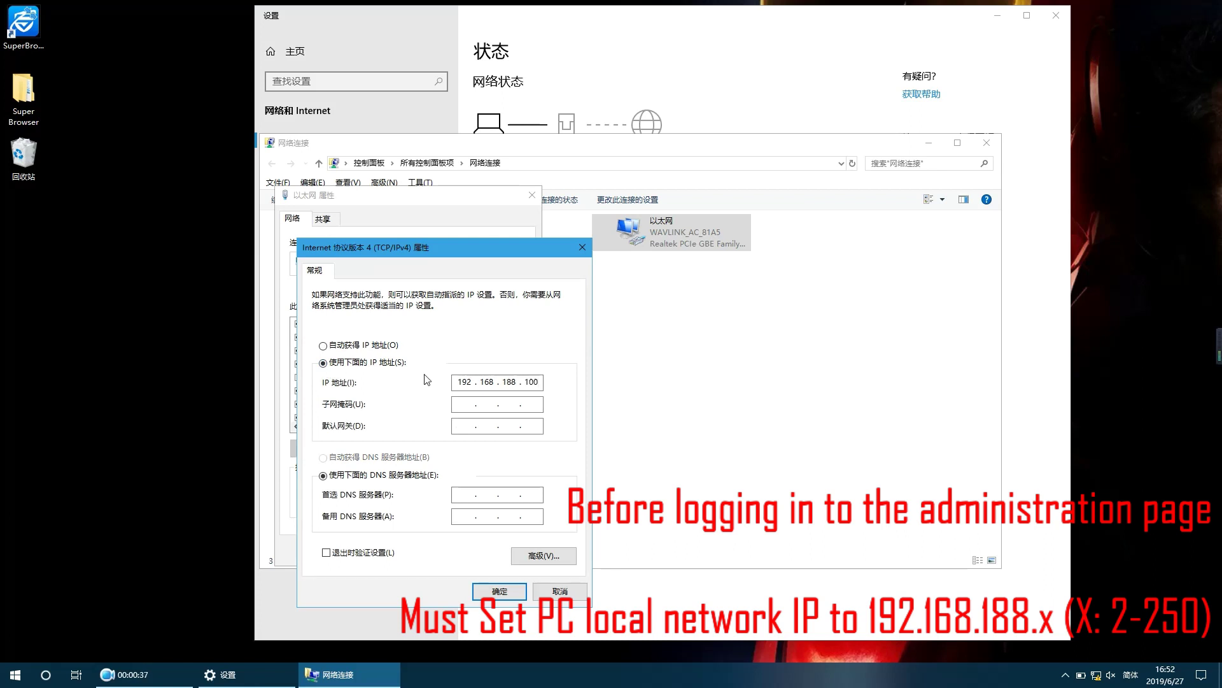
left_click(455, 405)
left_click(500, 590)
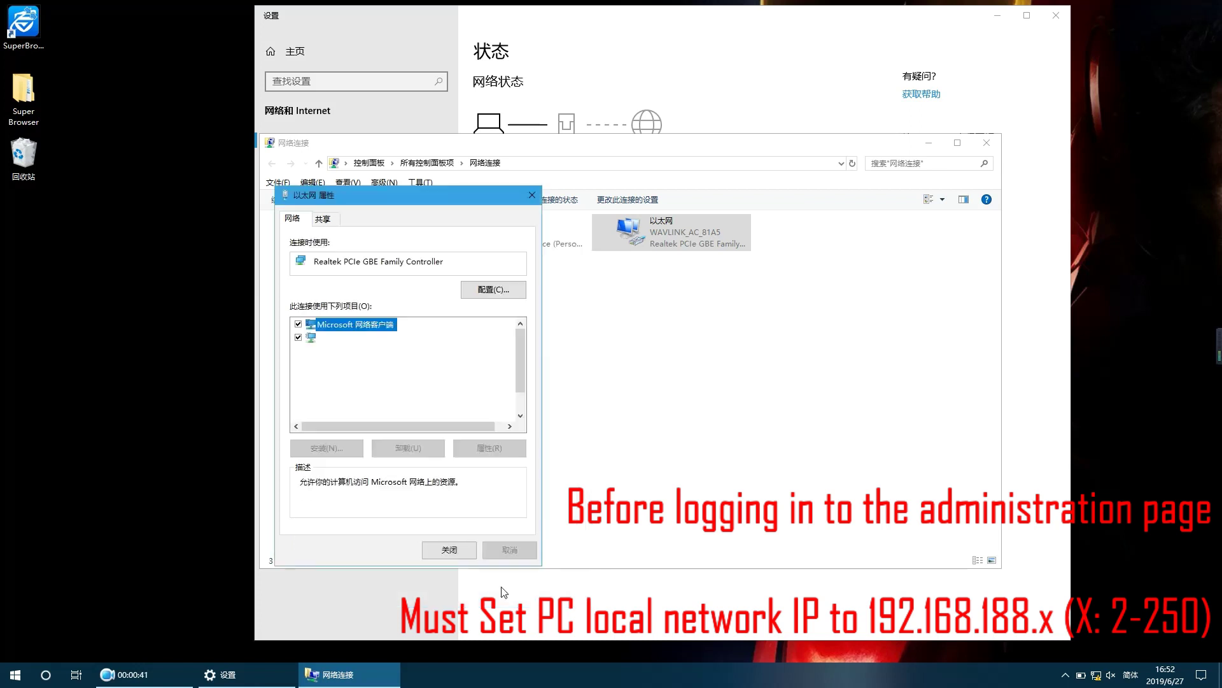
left_click(449, 549)
Step: Close the network windows and open 192.168.188.253 in Google Chrome
left_click(986, 142)
left_click(1055, 15)
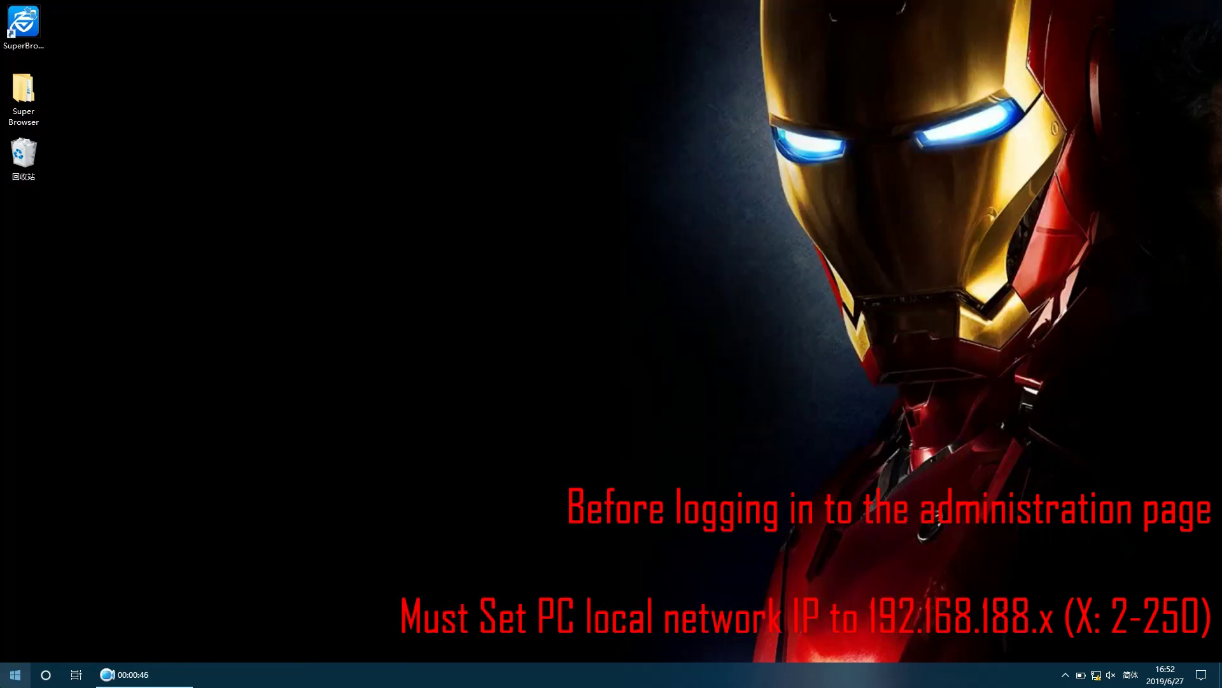
key("super")
left_click(449, 302)
type("192.1")
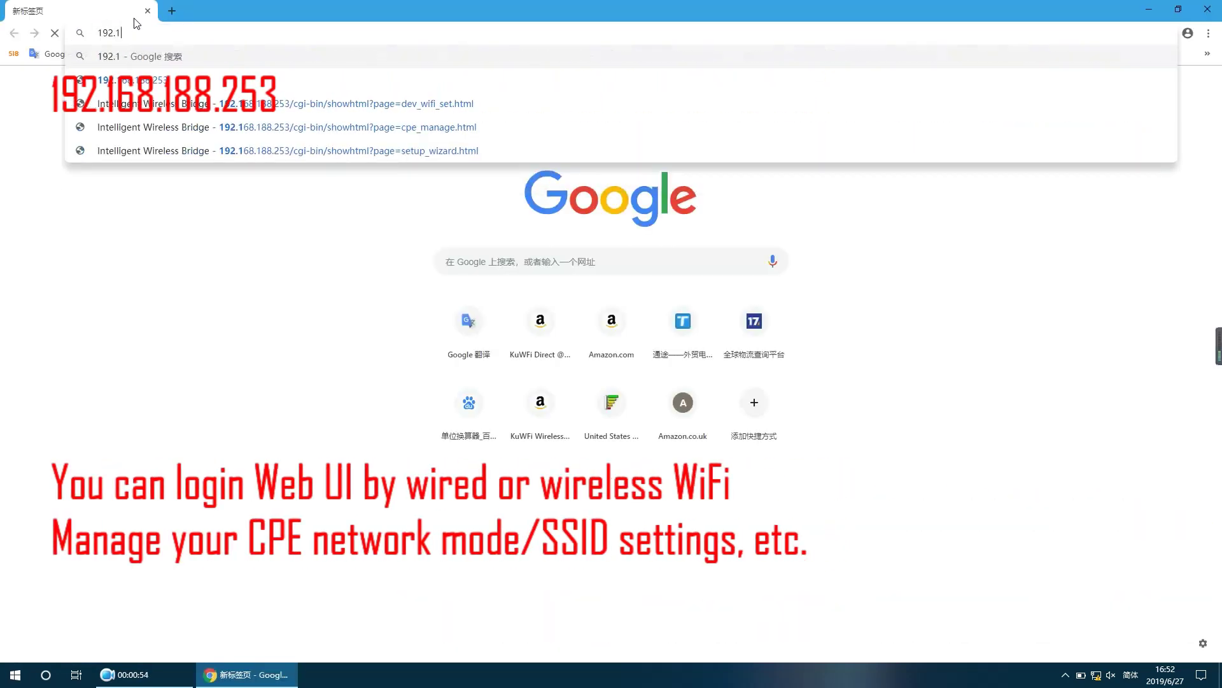
type("68.")
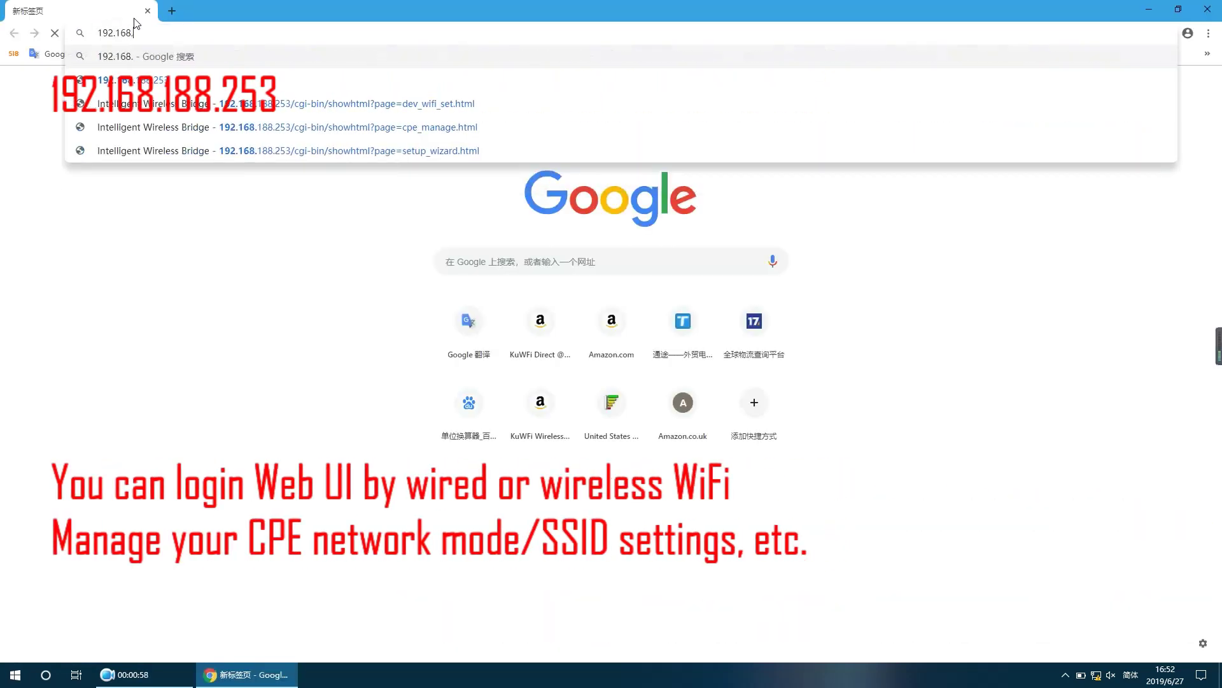
type("188.253")
key("Return")
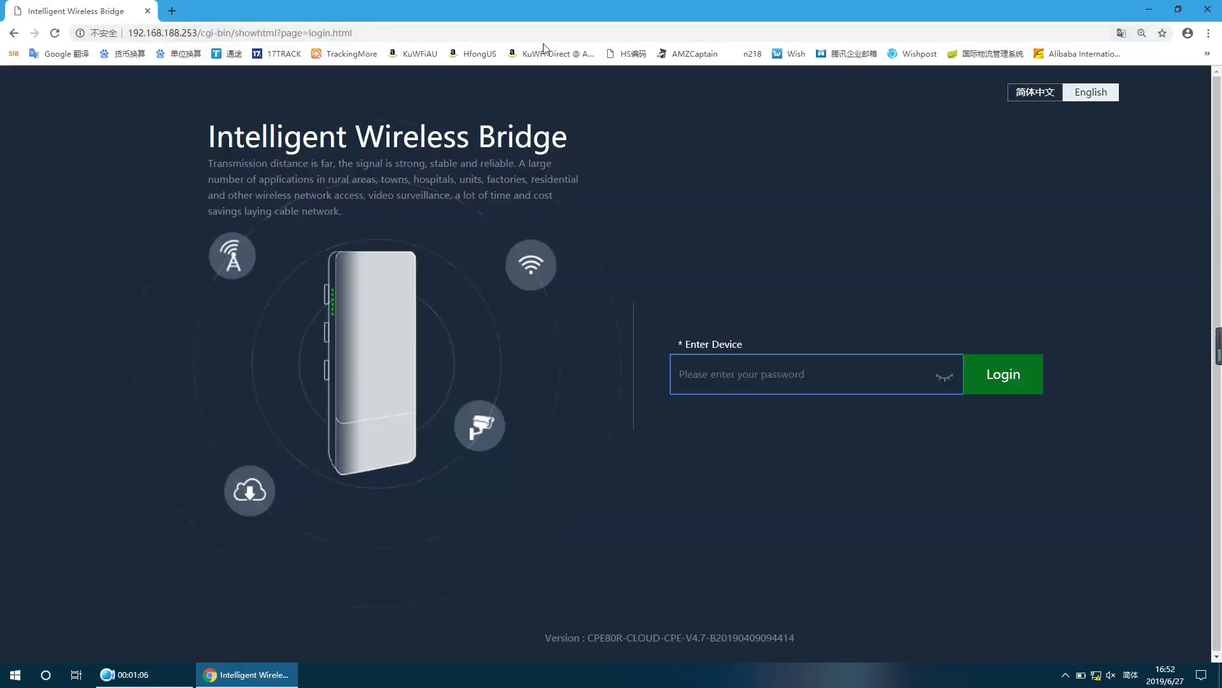
Step: Log in to the bridge admin page with the admin password
left_click(737, 375)
type("admin")
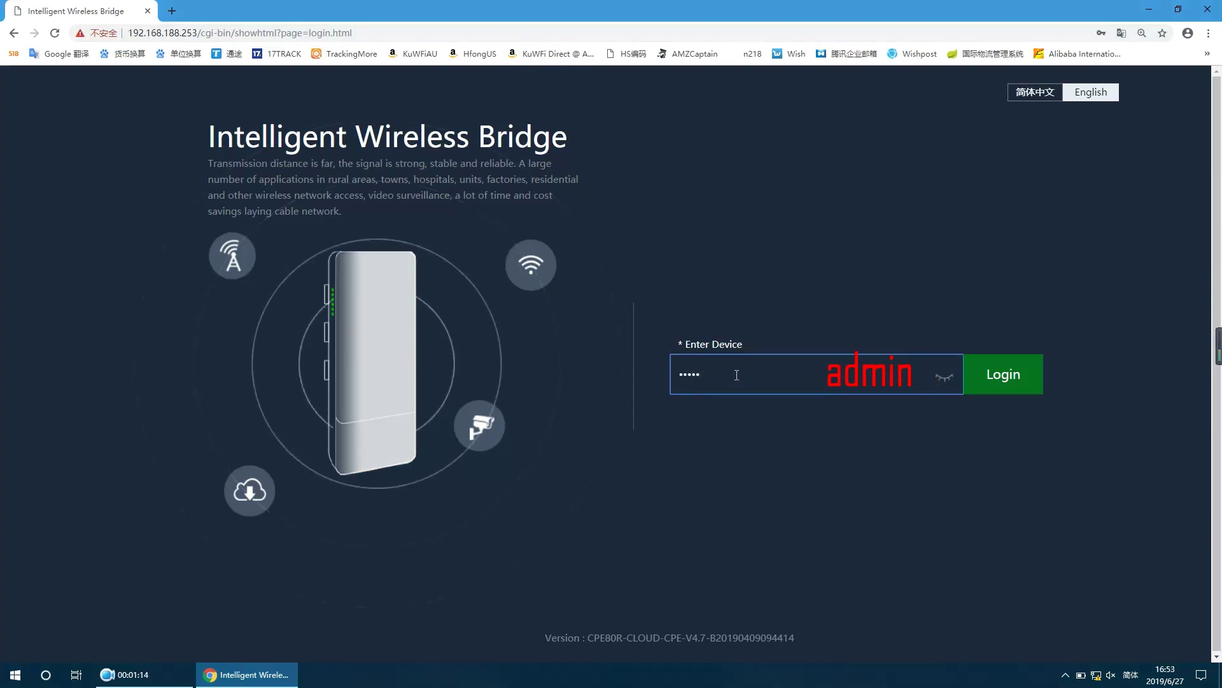
key("Return")
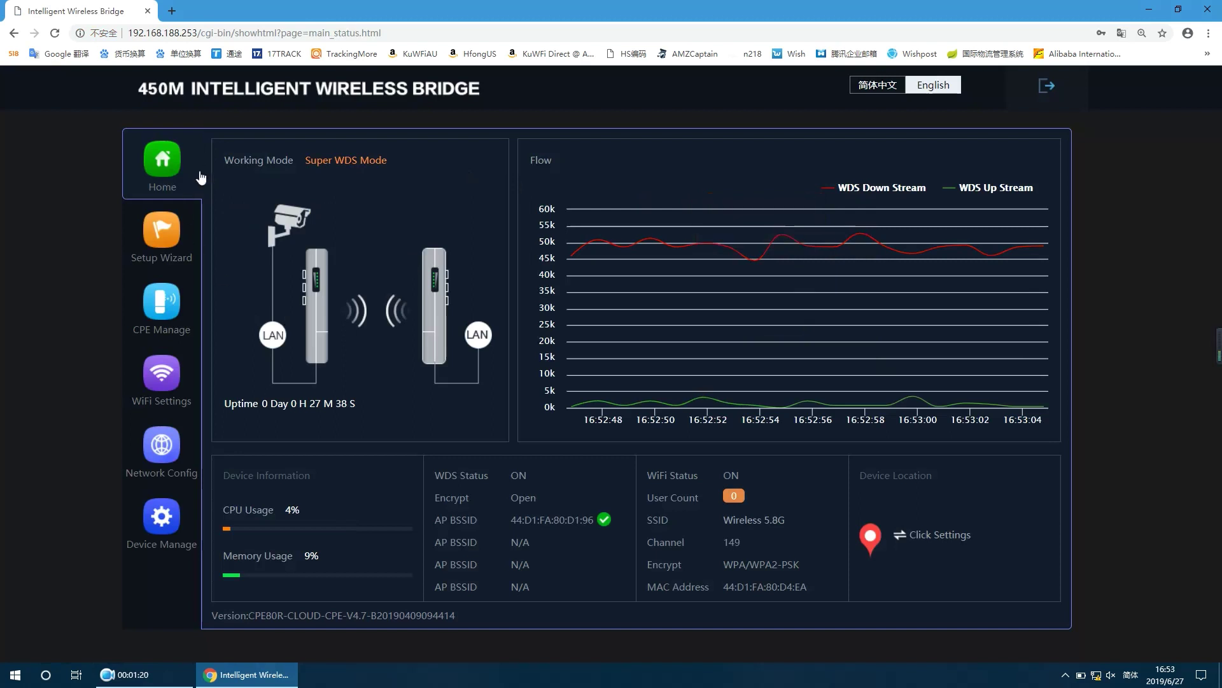
Step: Browse the Setup Wizard working modes and the CPE Manage device list, then open WiFi Settings
left_click_drag(375, 179, 351, 160)
left_click(392, 162)
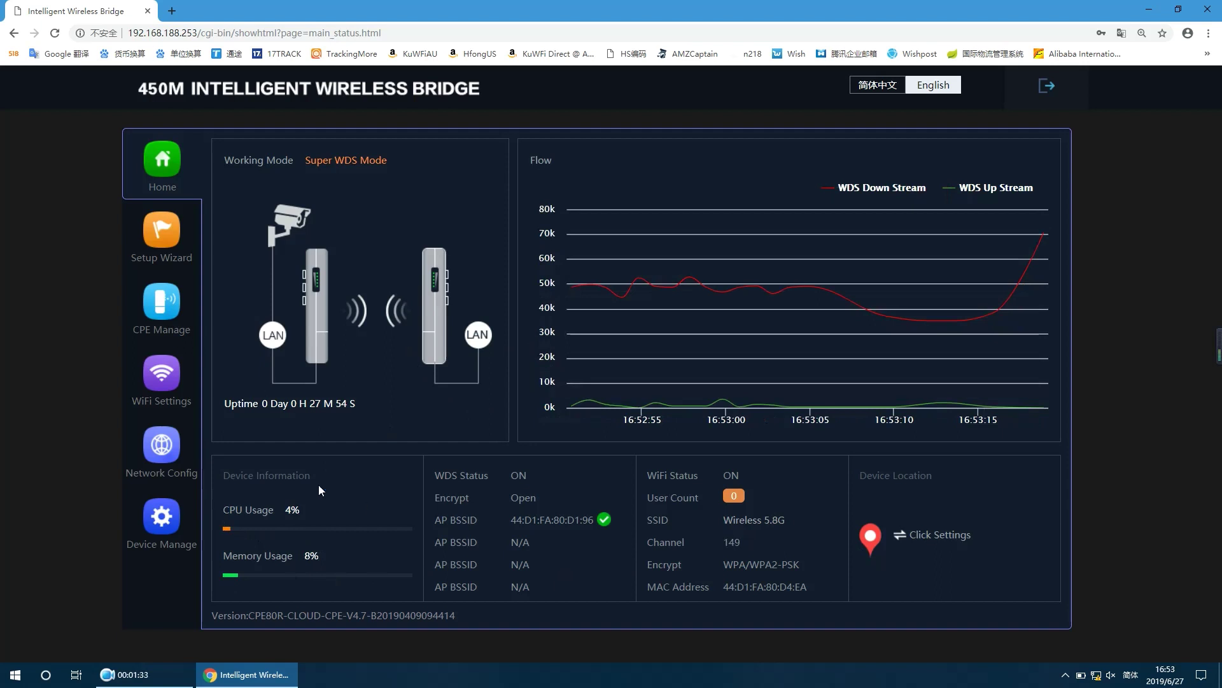
left_click(161, 239)
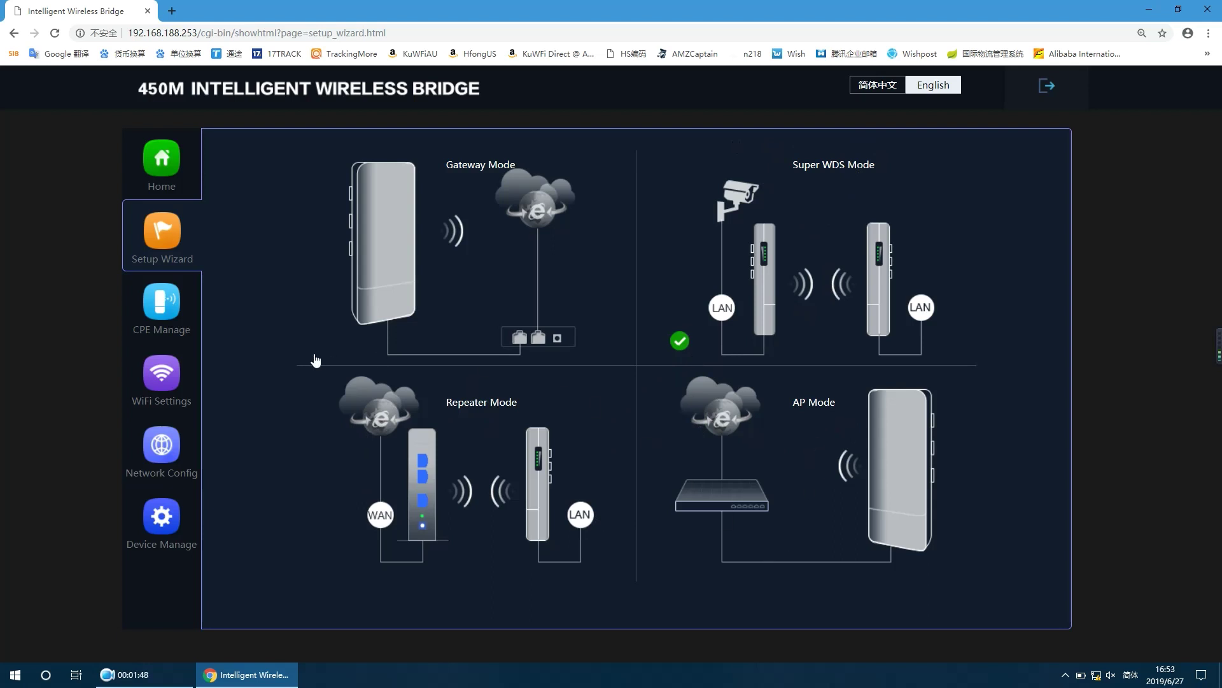
left_click(150, 313)
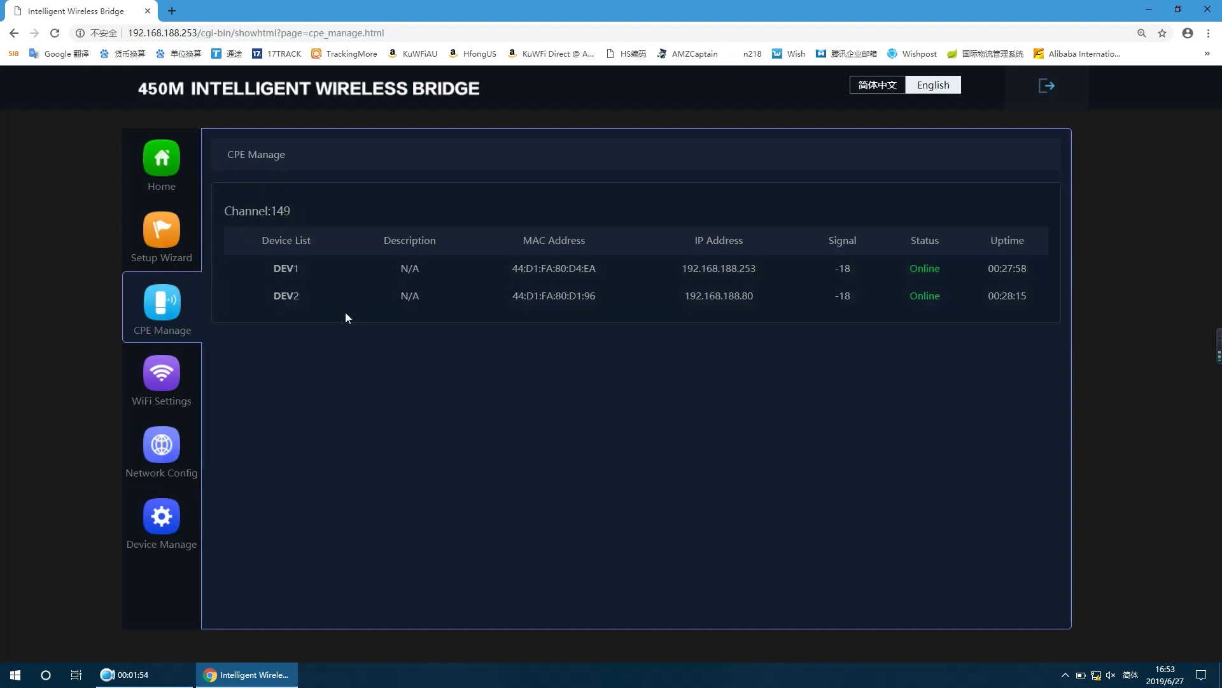
left_click(170, 382)
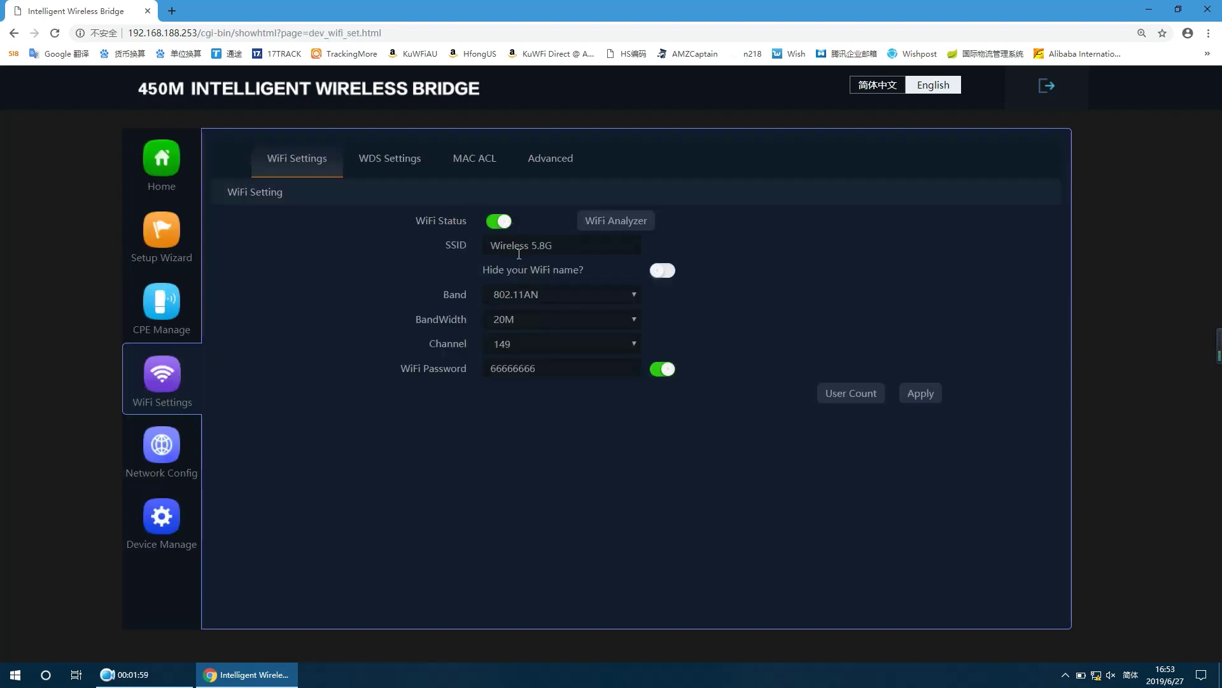
Step: Review the Wireless 5.8G SSID and password, toggling Hide WiFi name on and back off
left_click_drag(565, 247, 488, 245)
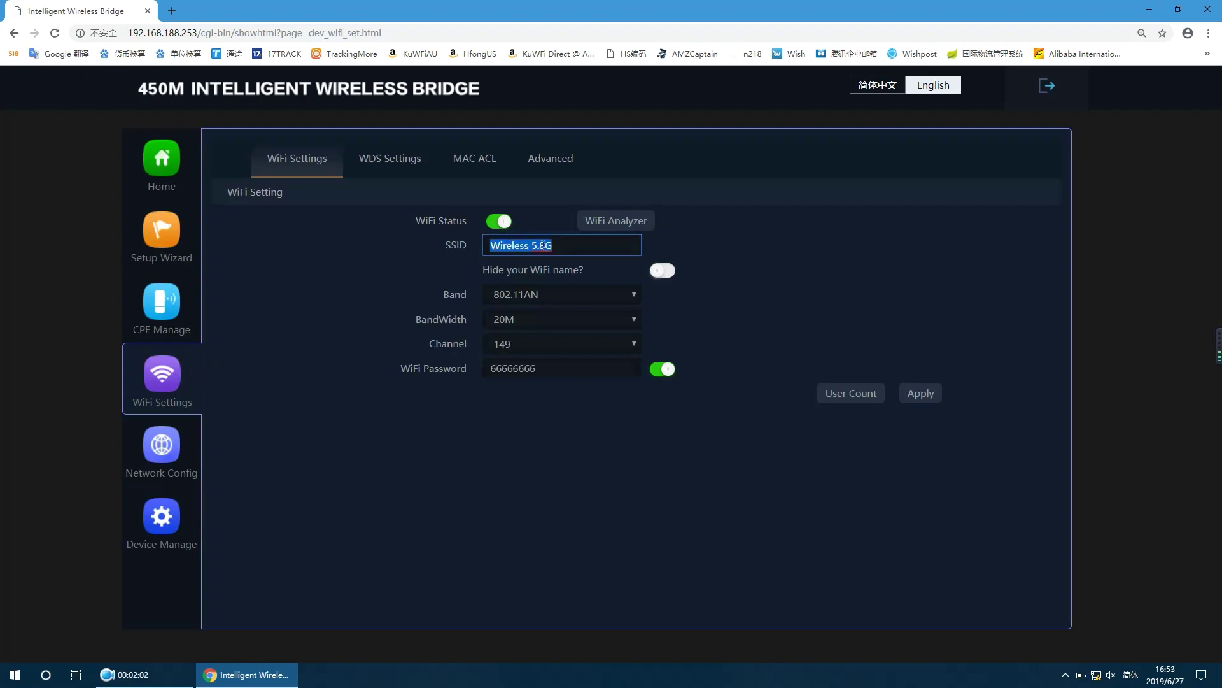
left_click(606, 269)
left_click_drag(541, 369, 478, 376)
left_click(715, 306)
left_click(662, 272)
left_click(664, 274)
Step: View the WDS Settings, MAC ACL and Advanced tabs, then the LAN Settings page
left_click(405, 163)
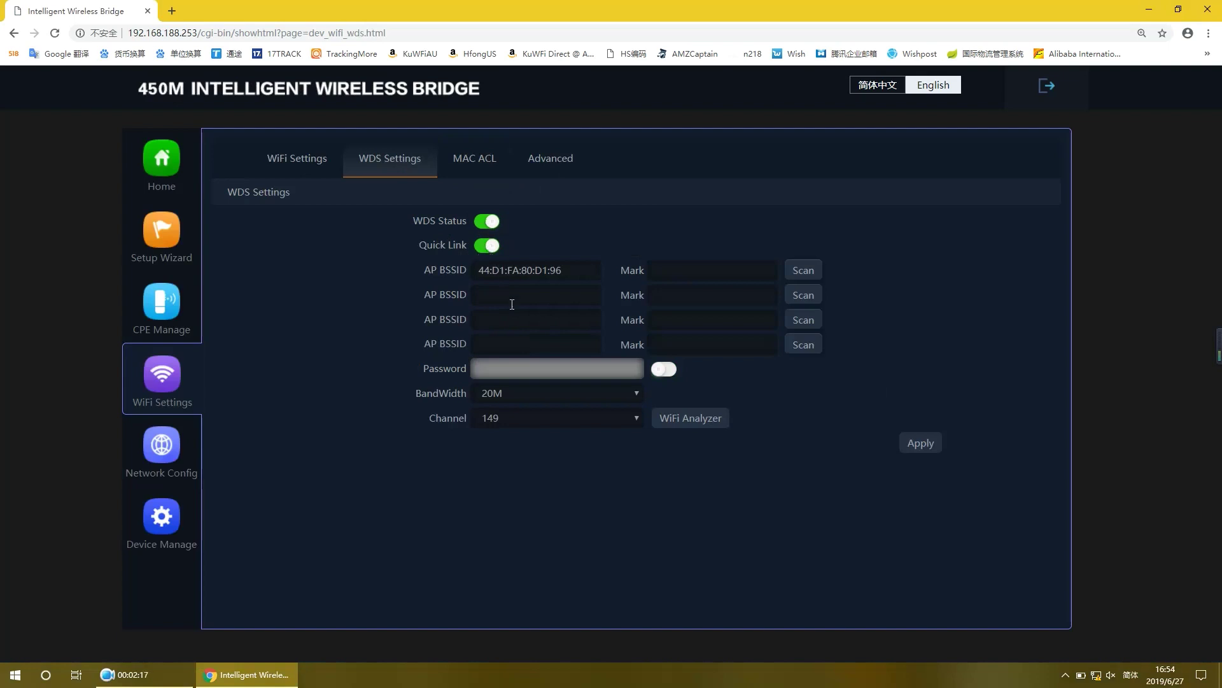
left_click(473, 170)
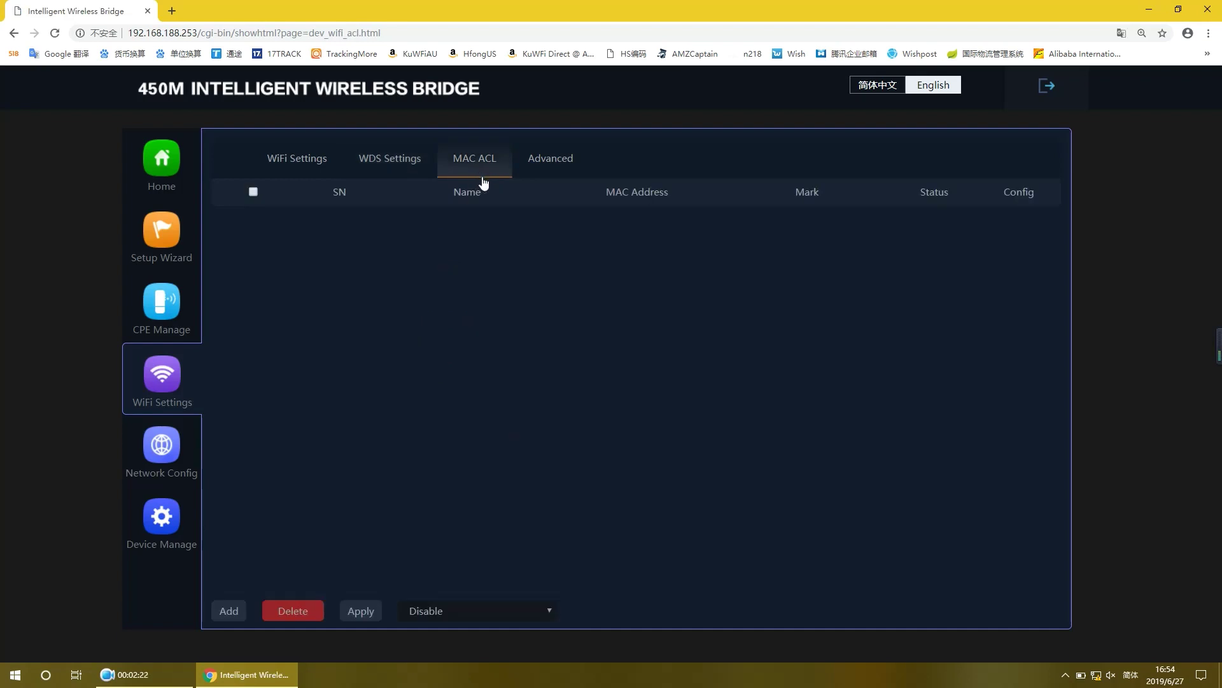
left_click(537, 170)
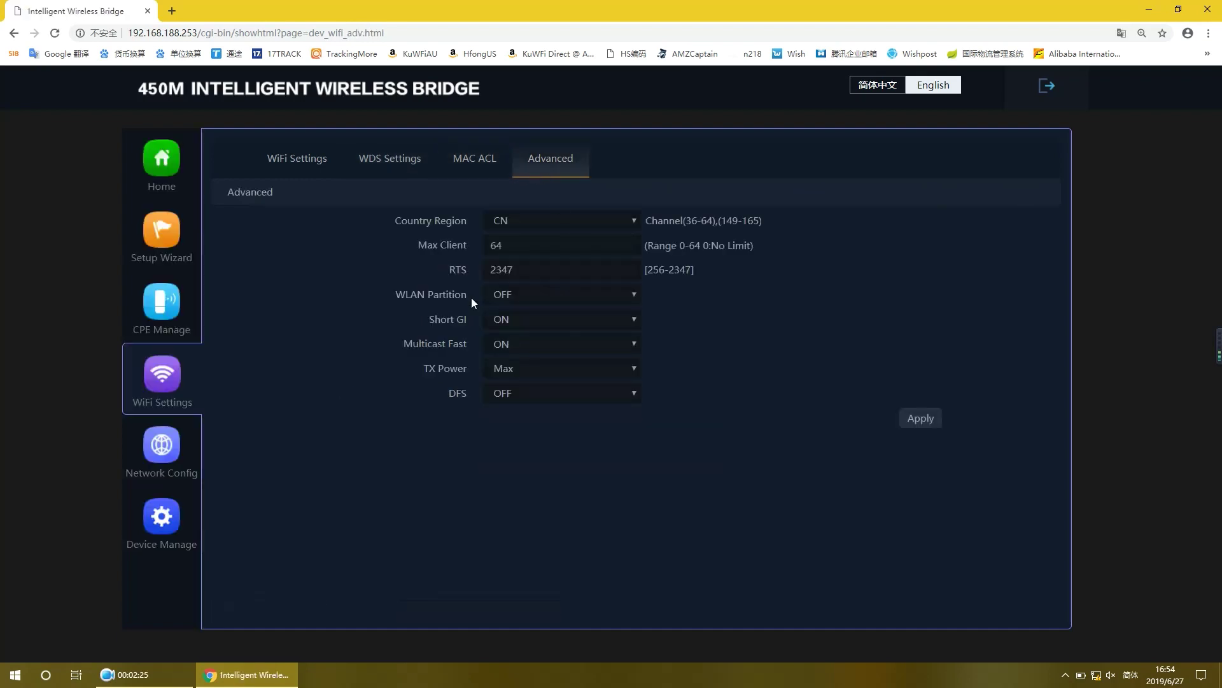
left_click(186, 452)
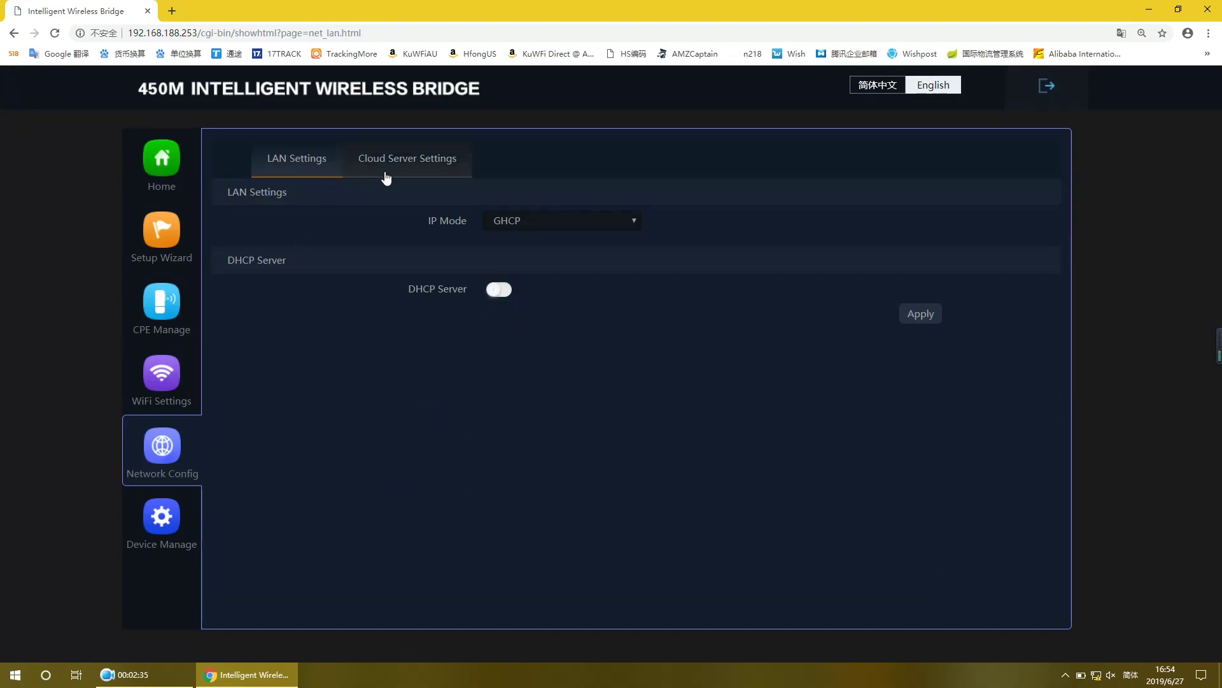
Step: Under Device Manage, view the Reboot, password change and firmware upgrade pages
left_click(163, 521)
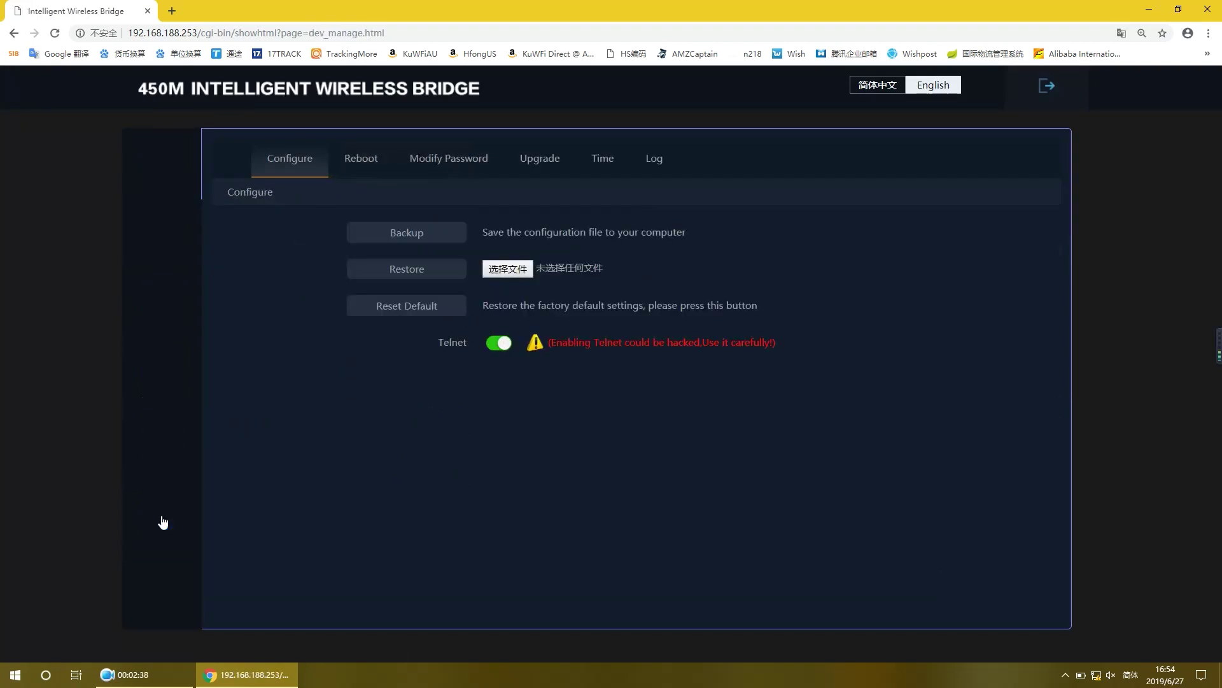
left_click(360, 172)
left_click(453, 171)
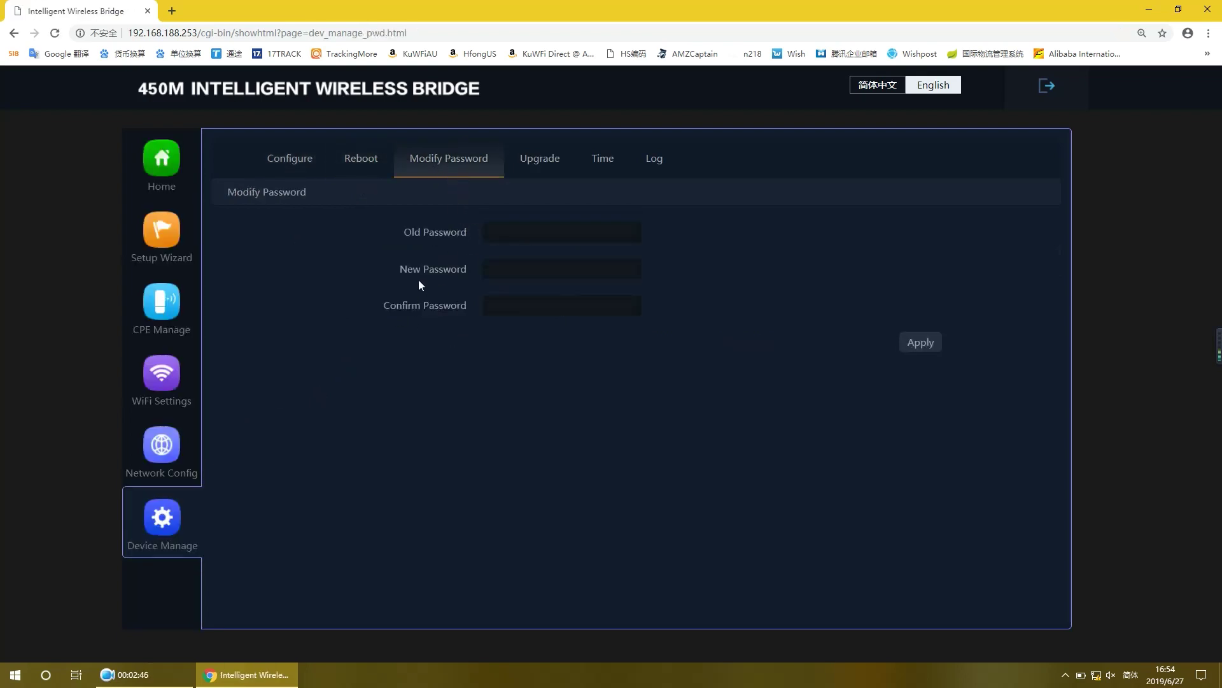
left_click(546, 177)
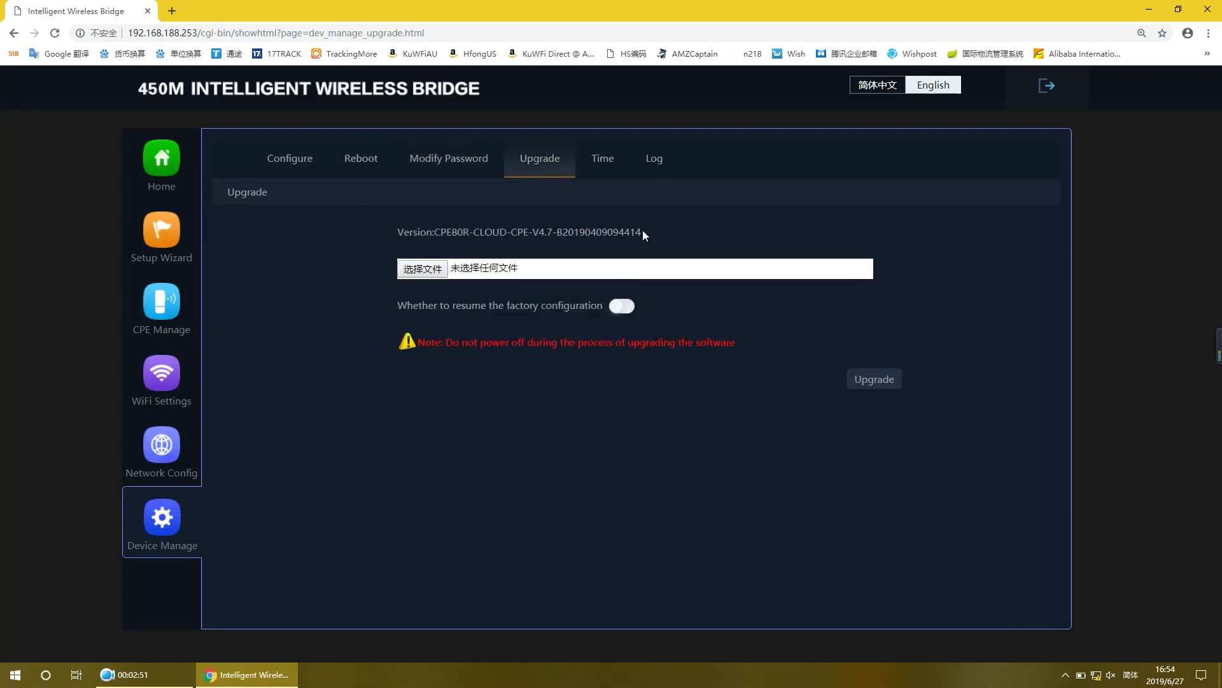
left_click_drag(439, 233, 473, 233)
Step: View the device time settings and system log, then return to the Setup Wizard
left_click(592, 167)
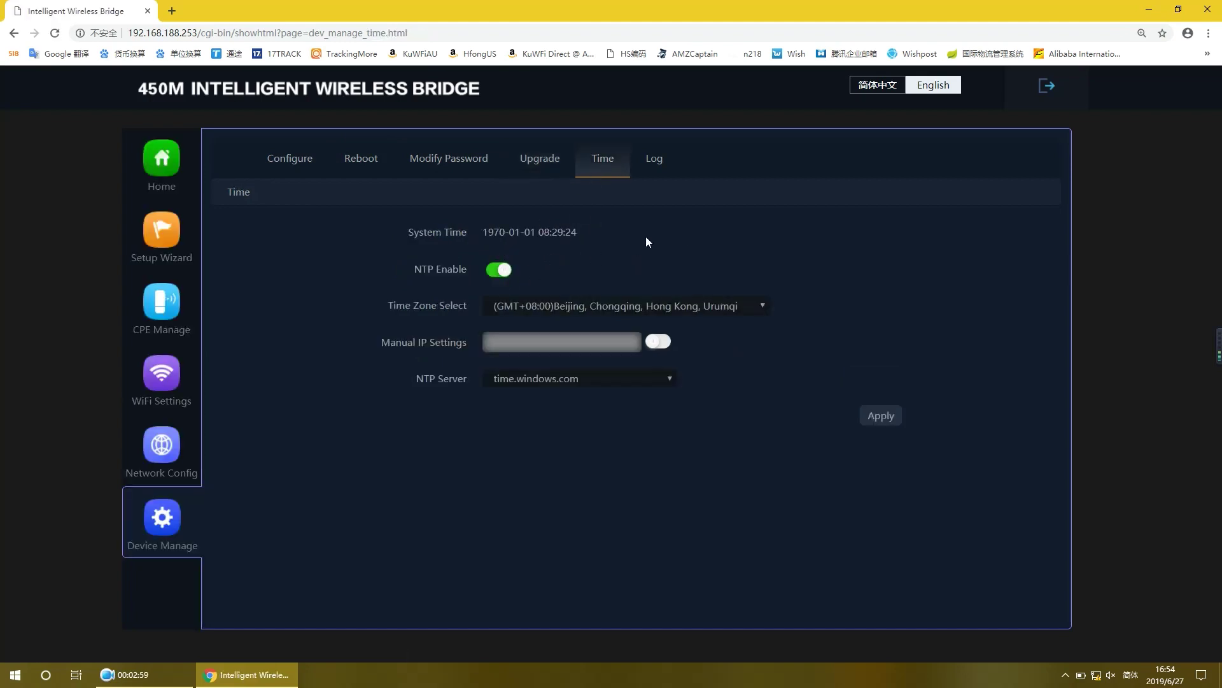
left_click(653, 158)
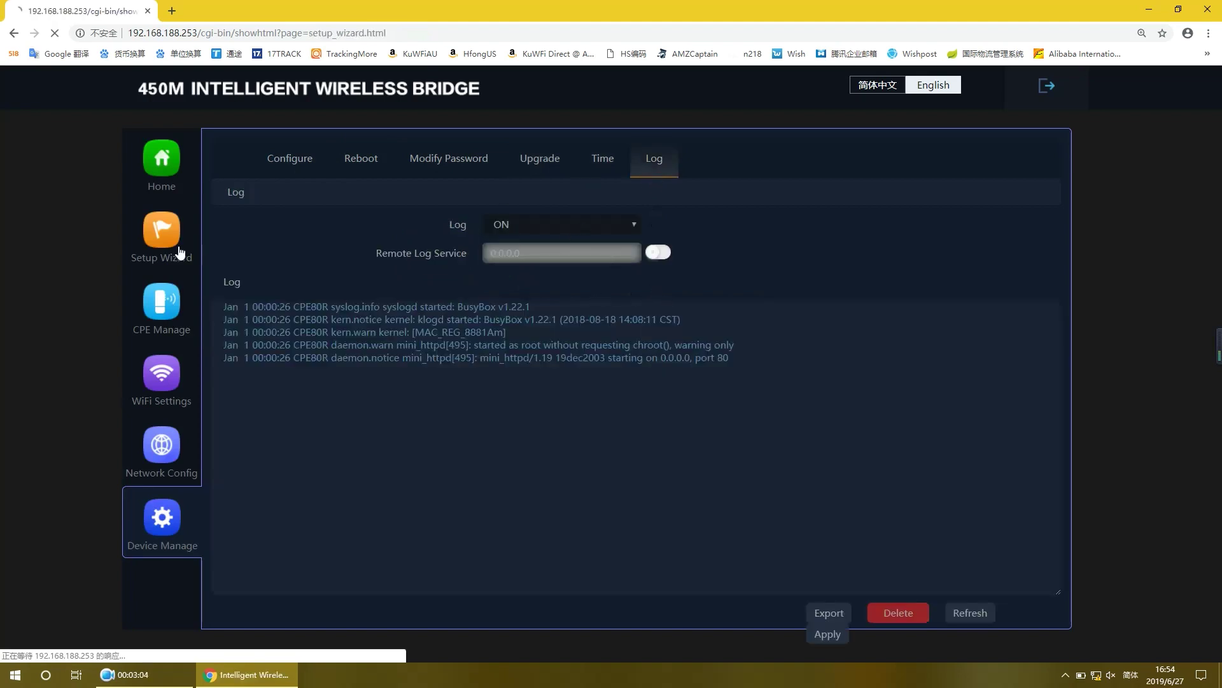
left_click(176, 250)
left_click(507, 226)
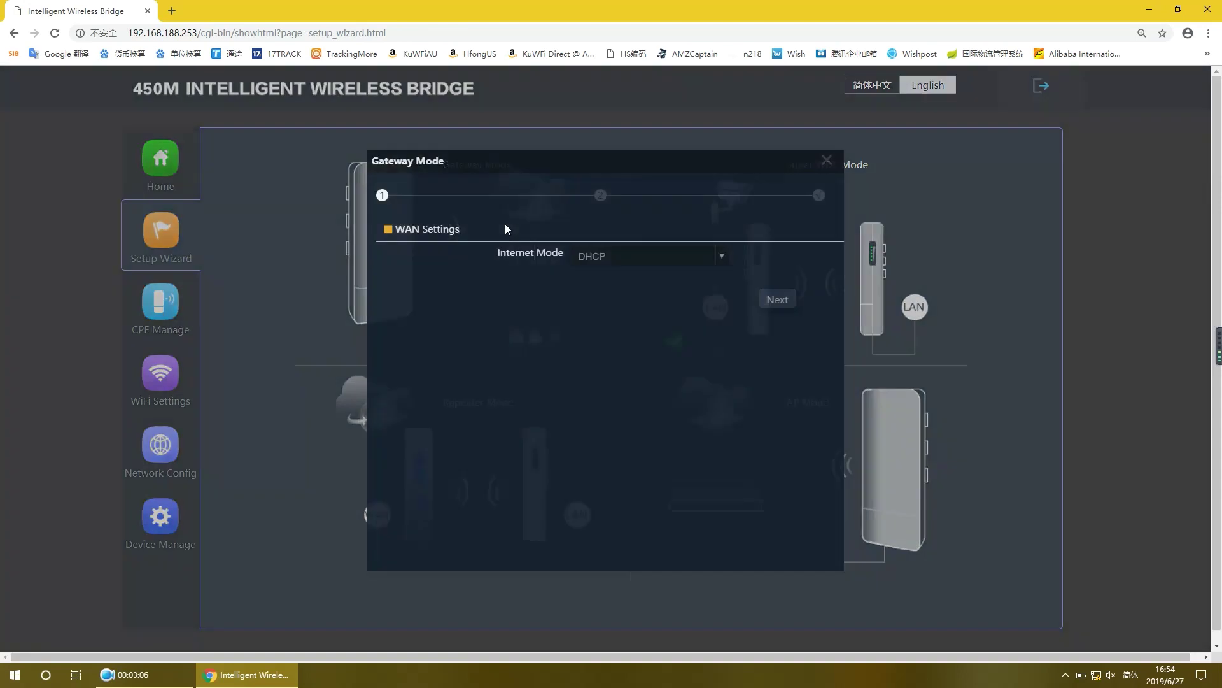
left_click(719, 259)
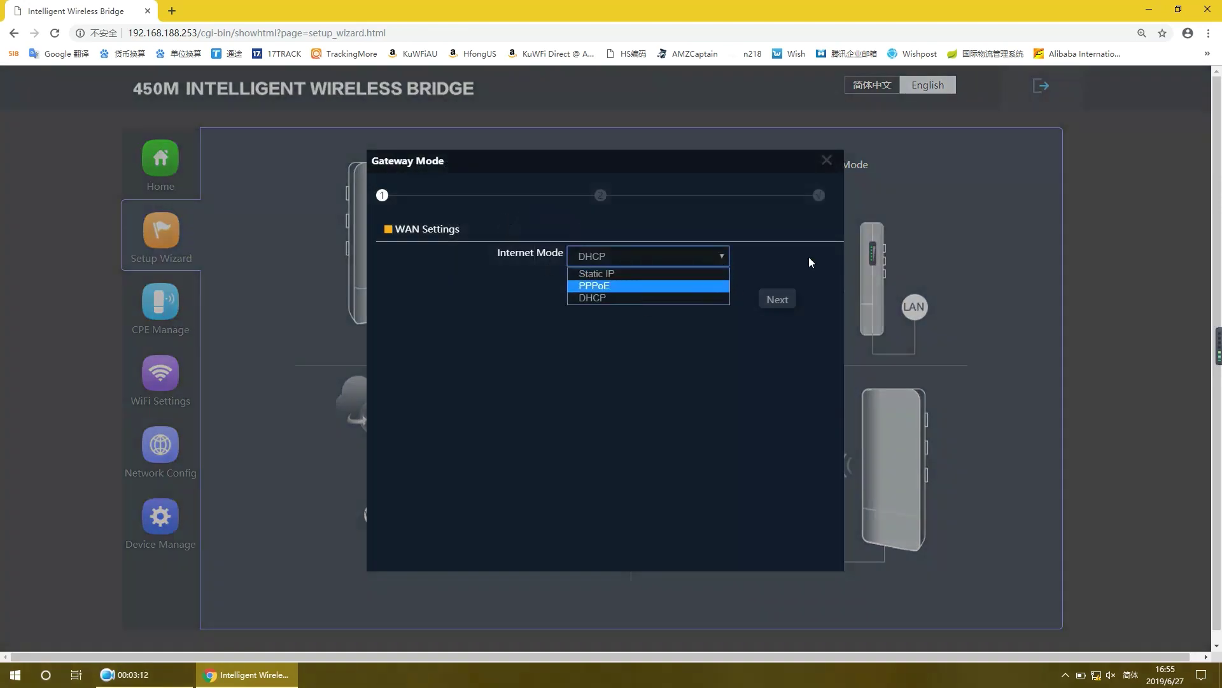
left_click(827, 159)
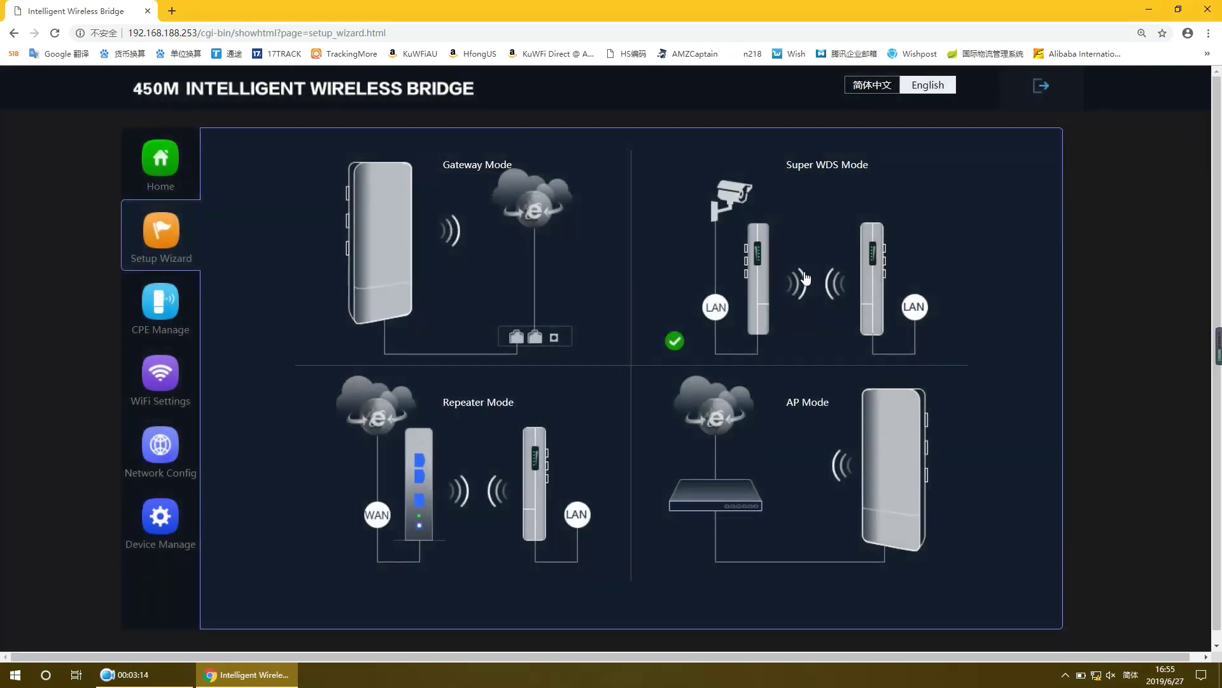
left_click(805, 279)
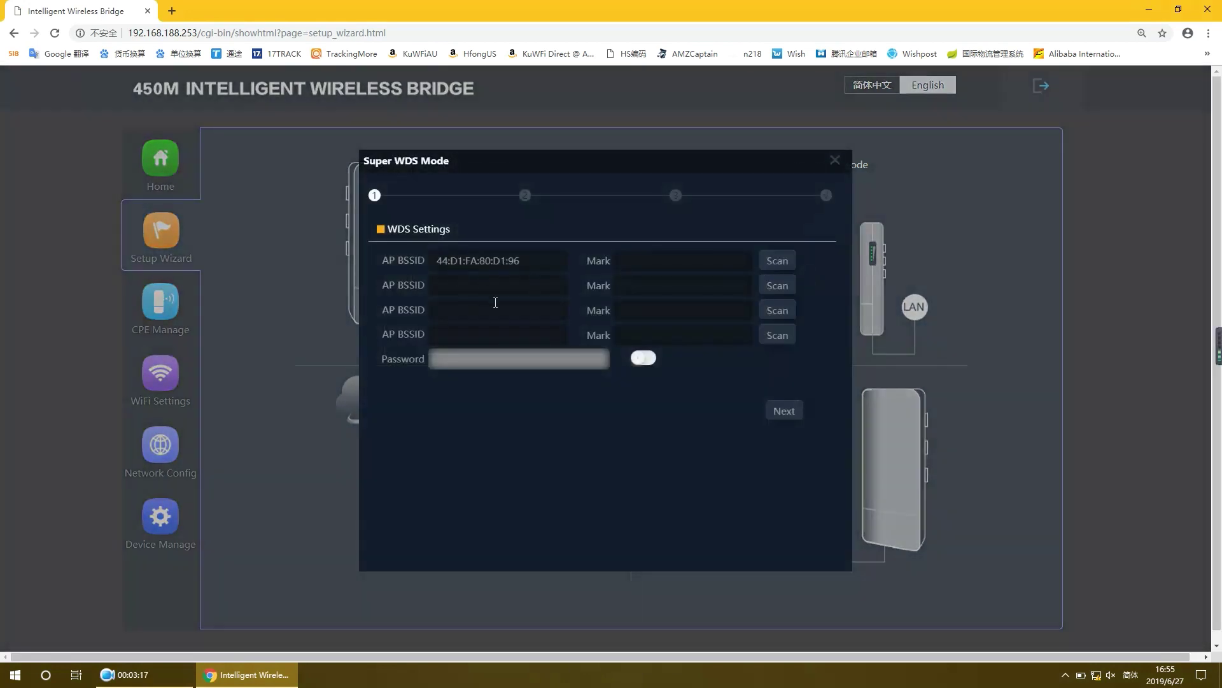
left_click(834, 160)
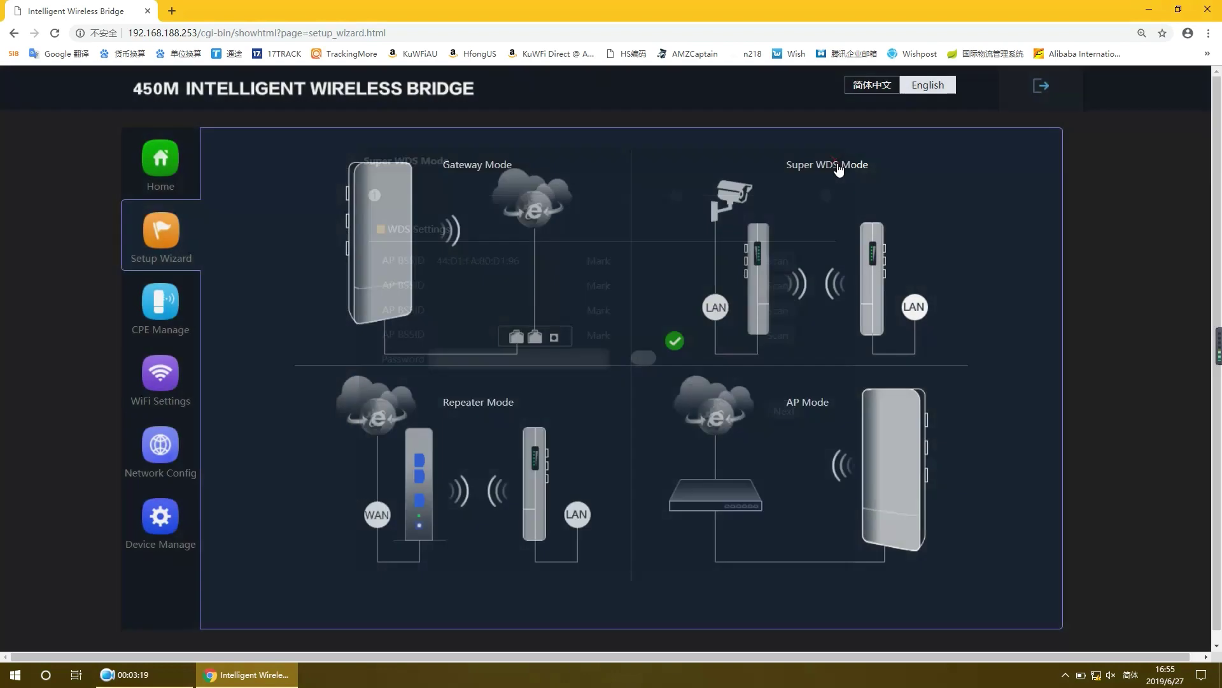
left_click(500, 434)
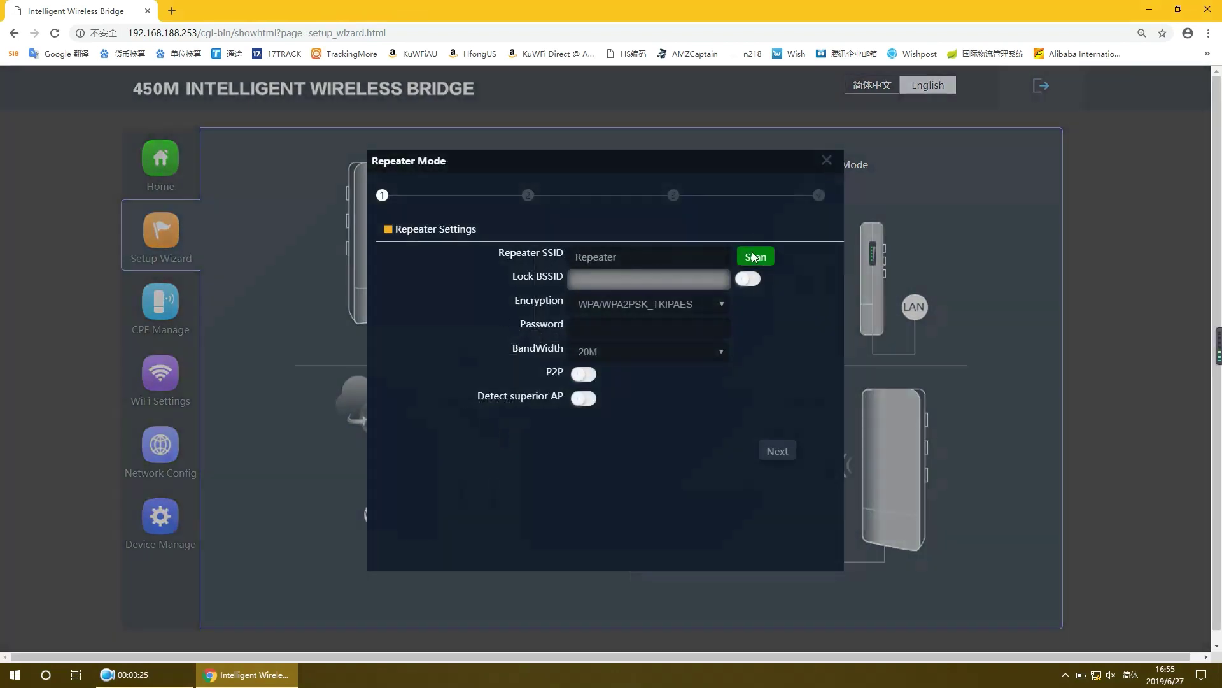
left_click(752, 255)
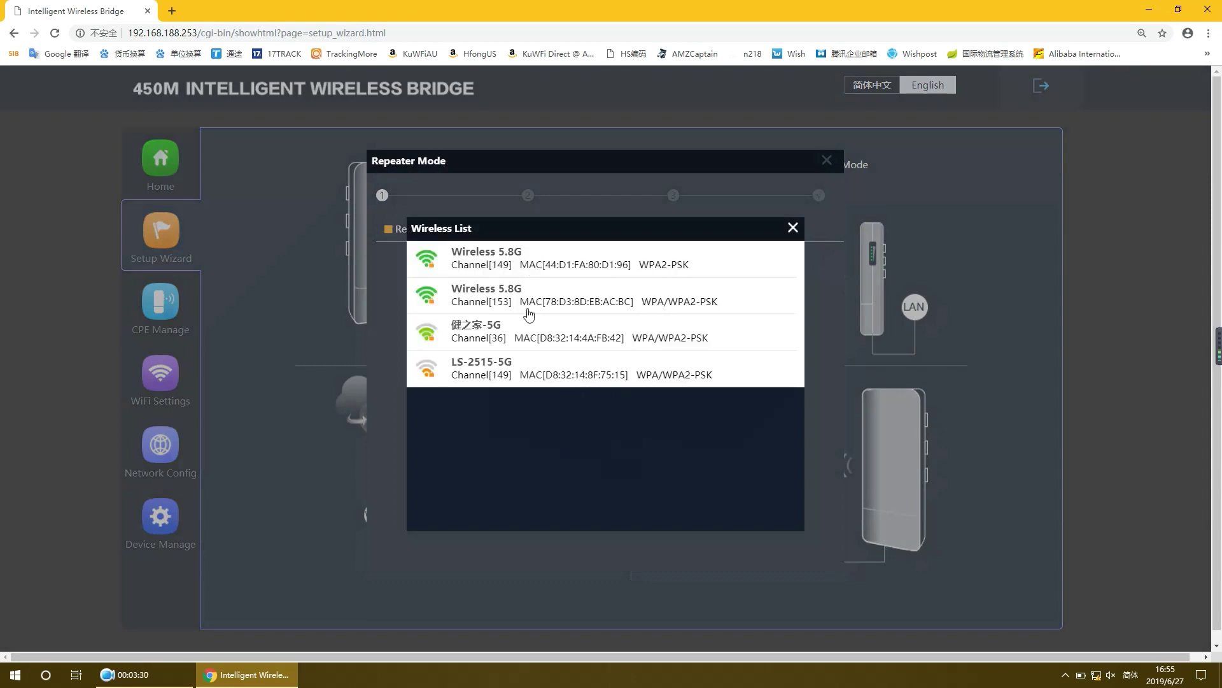
left_click(794, 229)
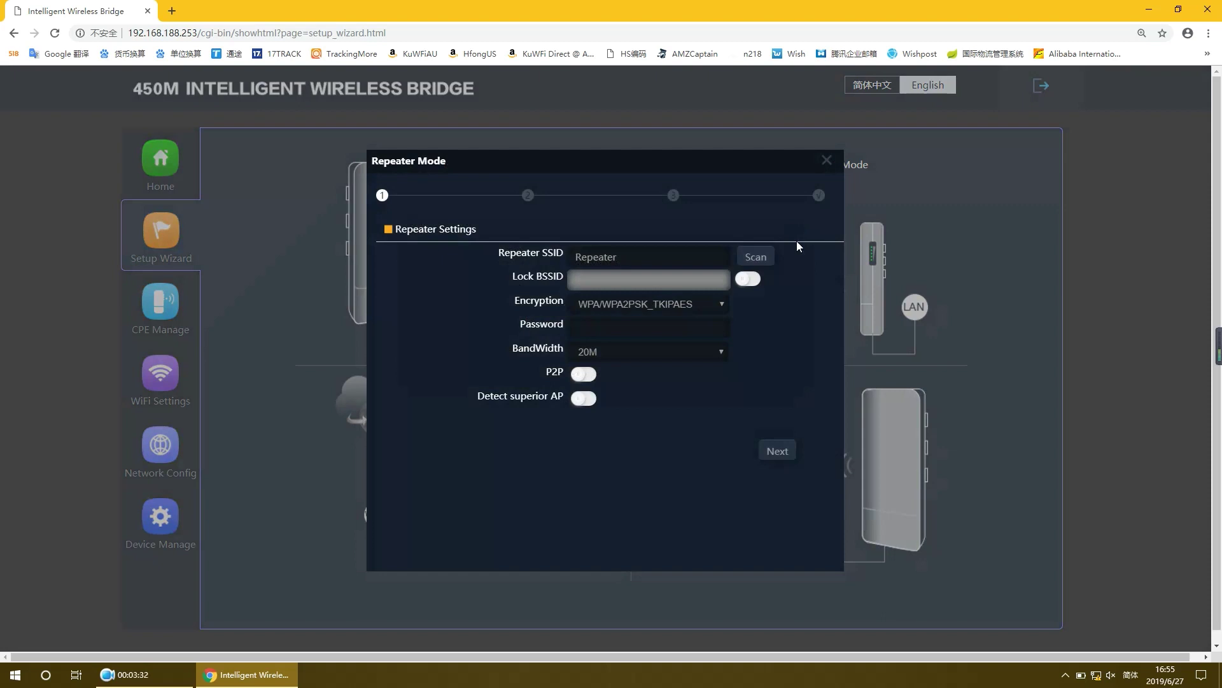
left_click(580, 325)
left_click(640, 390)
left_click(827, 161)
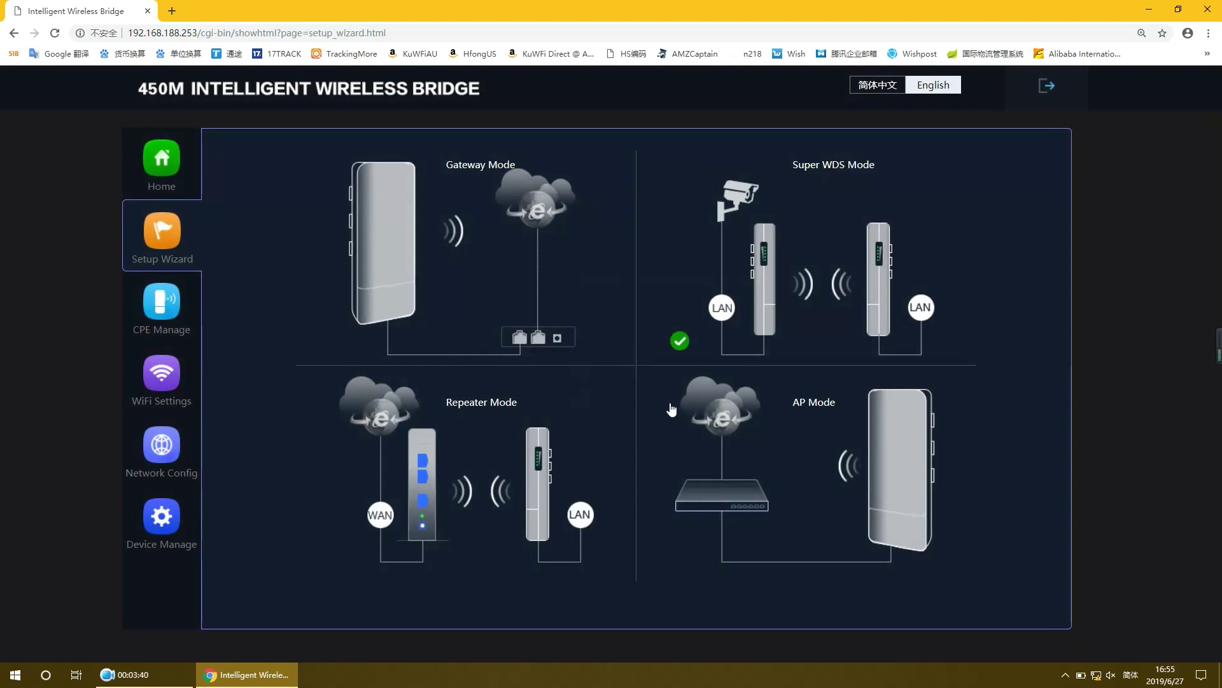
Step: Preview AP Mode's IP Mode options, close it unchanged, log out and close the browser
left_click(793, 474)
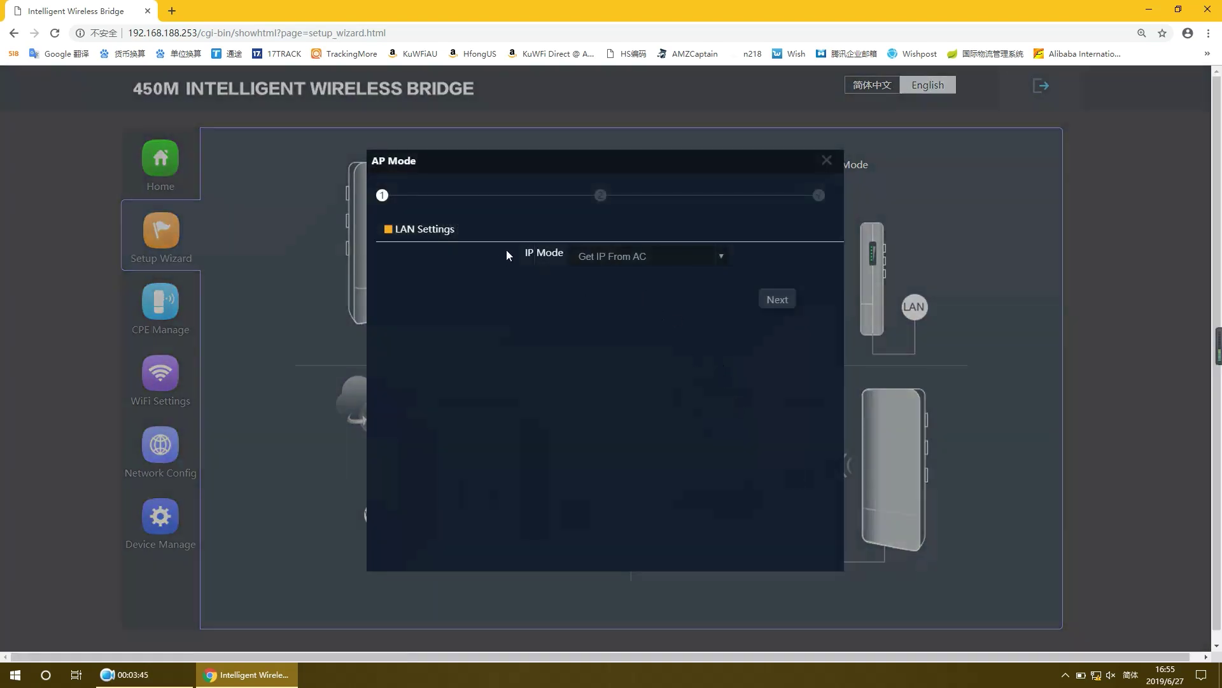
left_click(720, 258)
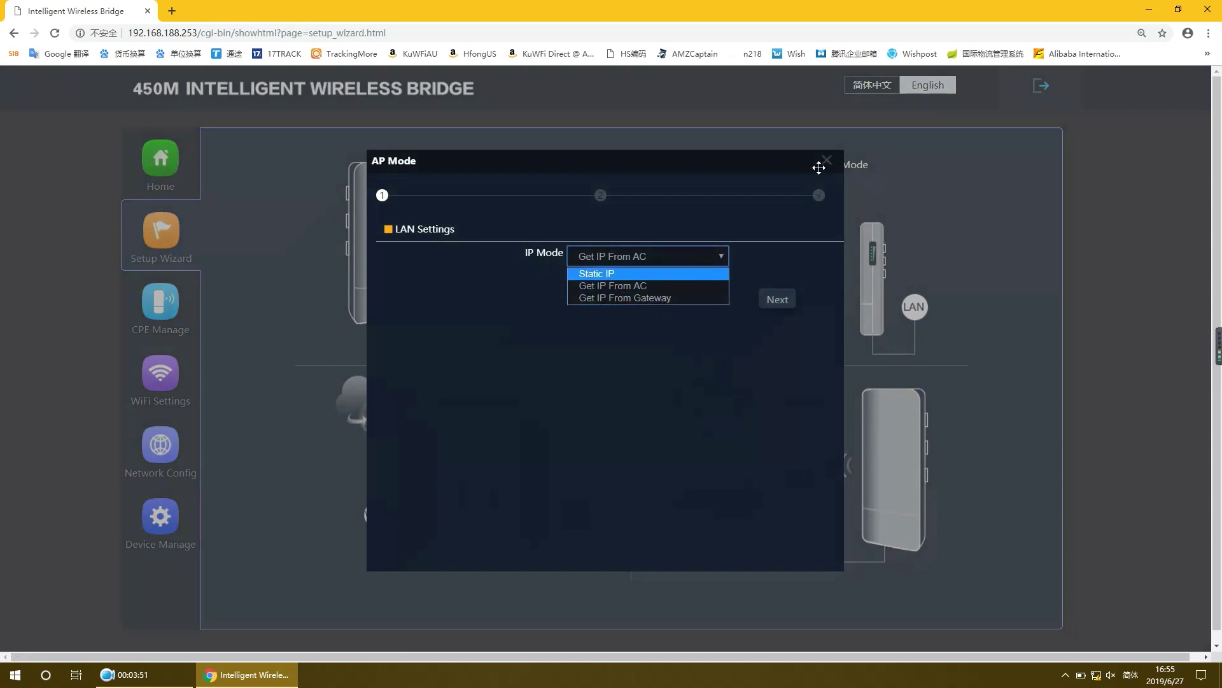
left_click(828, 163)
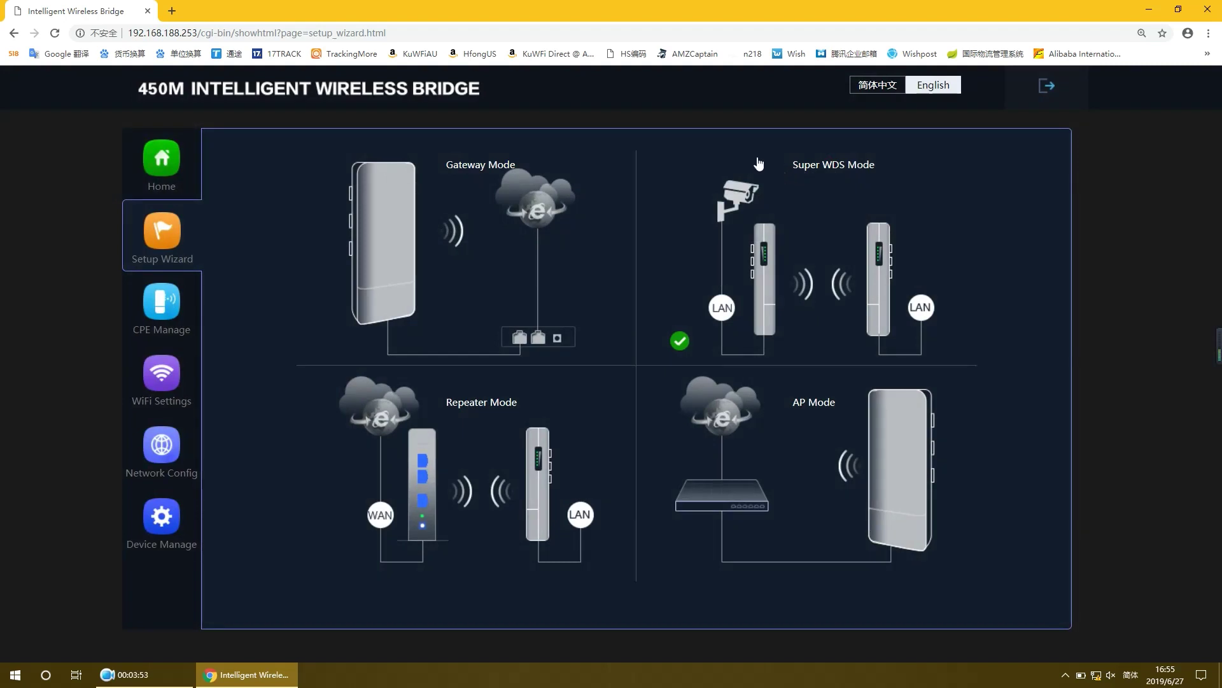
left_click(1038, 88)
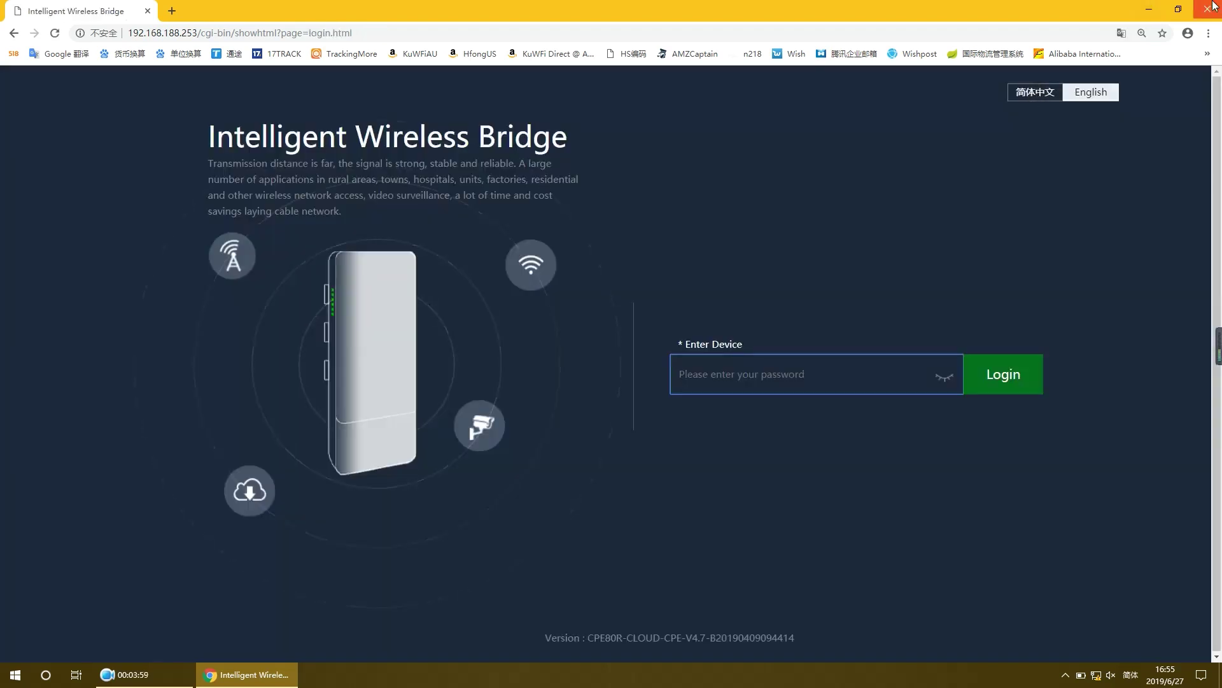
left_click(1213, 6)
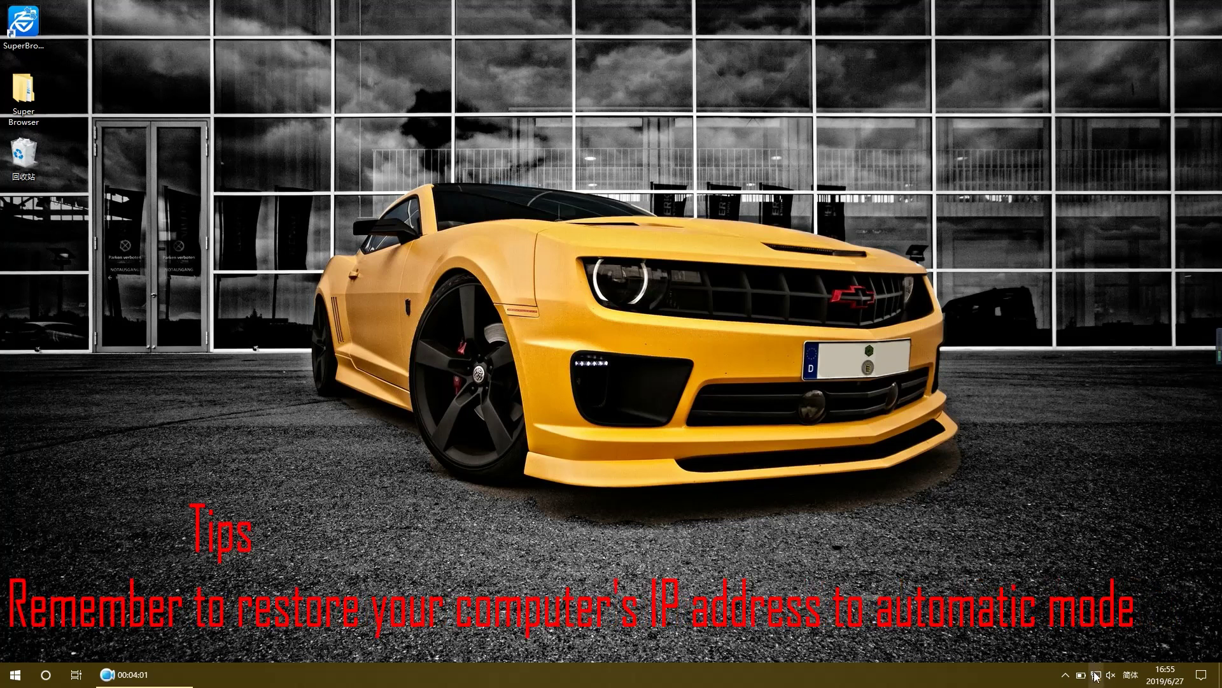
Step: Open the Ethernet adapter's properties from Network & Internet settings
left_click(1110, 656)
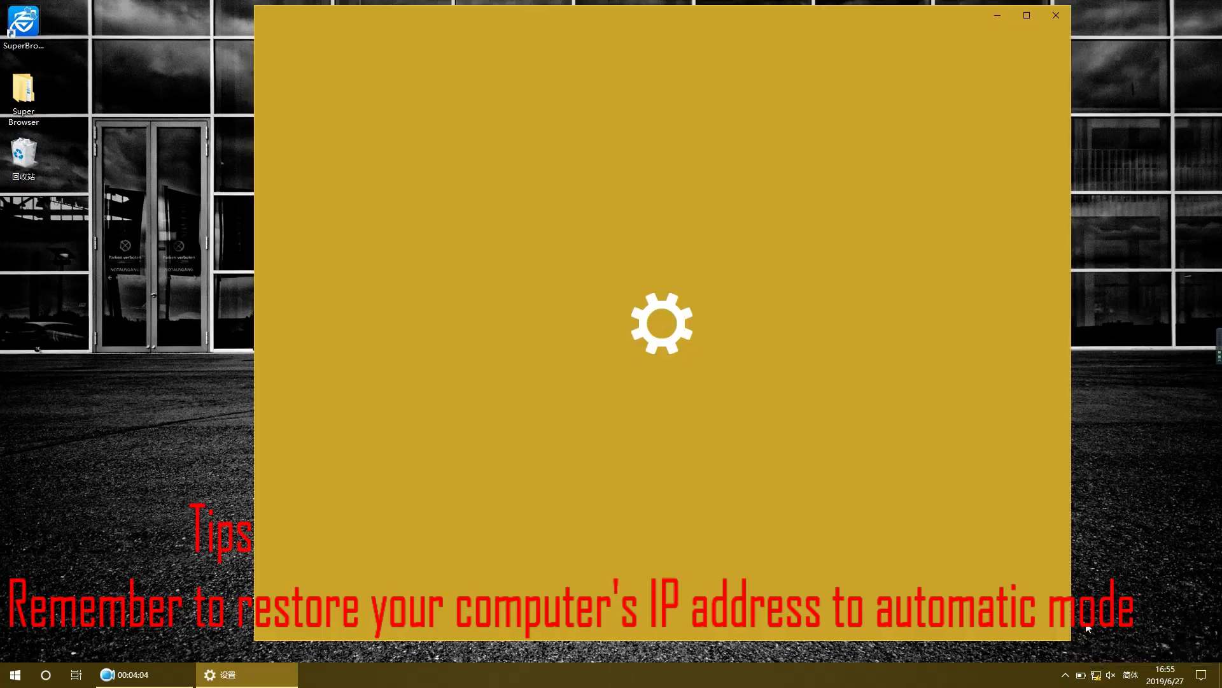
left_click(542, 375)
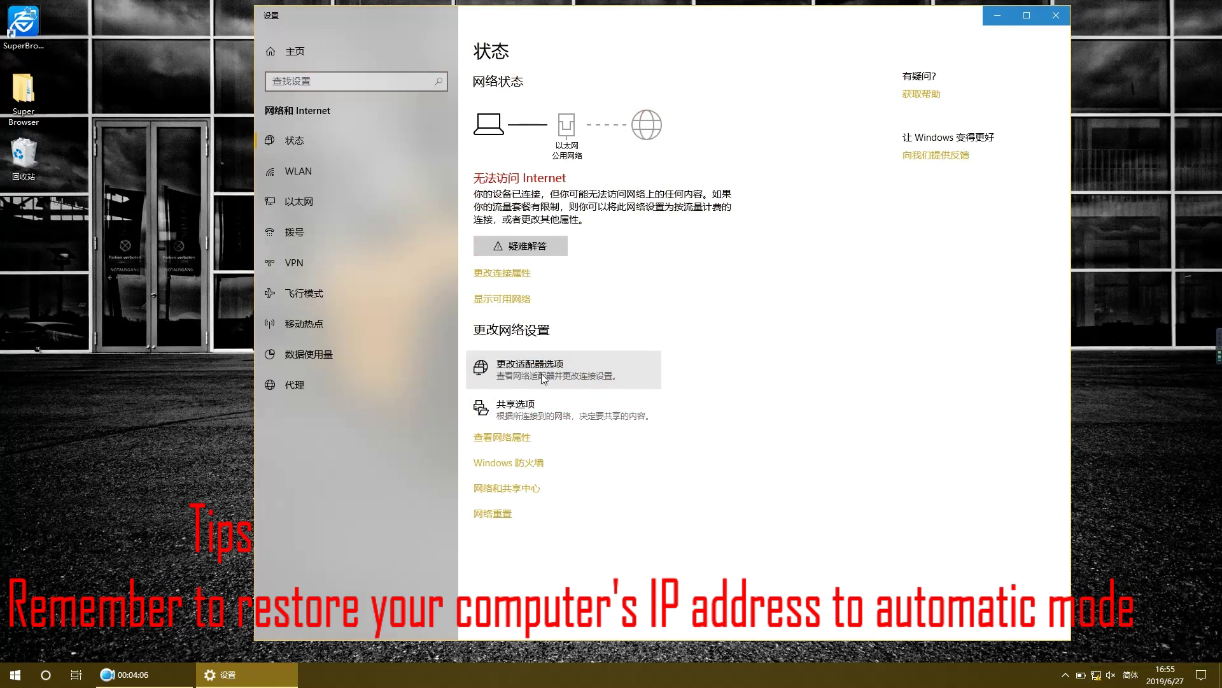
left_click(690, 239)
right_click(690, 238)
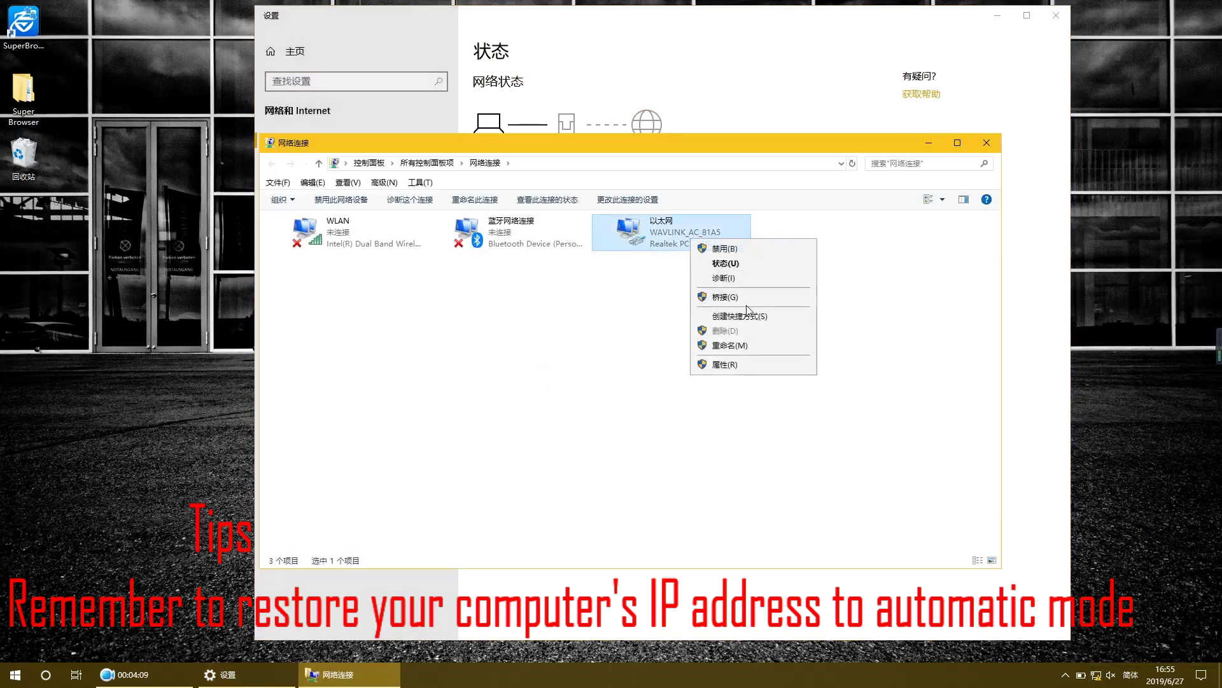
left_click(735, 368)
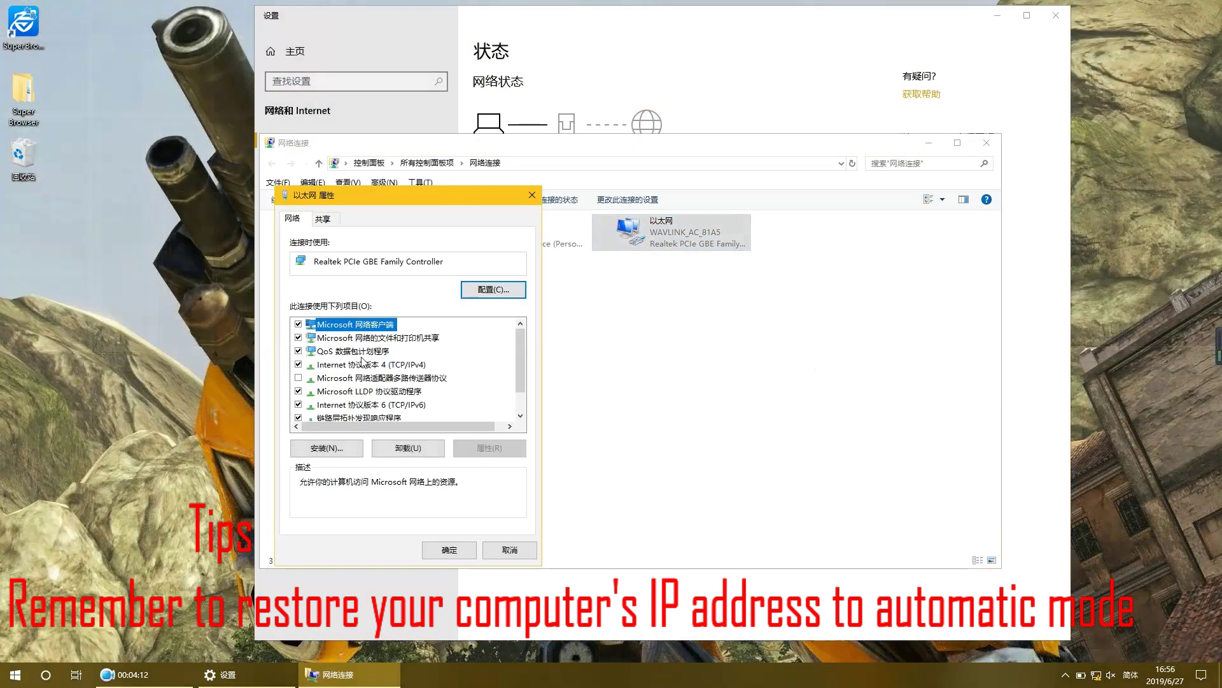
Step: Switch Ethernet IPv4 to obtain an IP address automatically and close all network windows
left_click(365, 365)
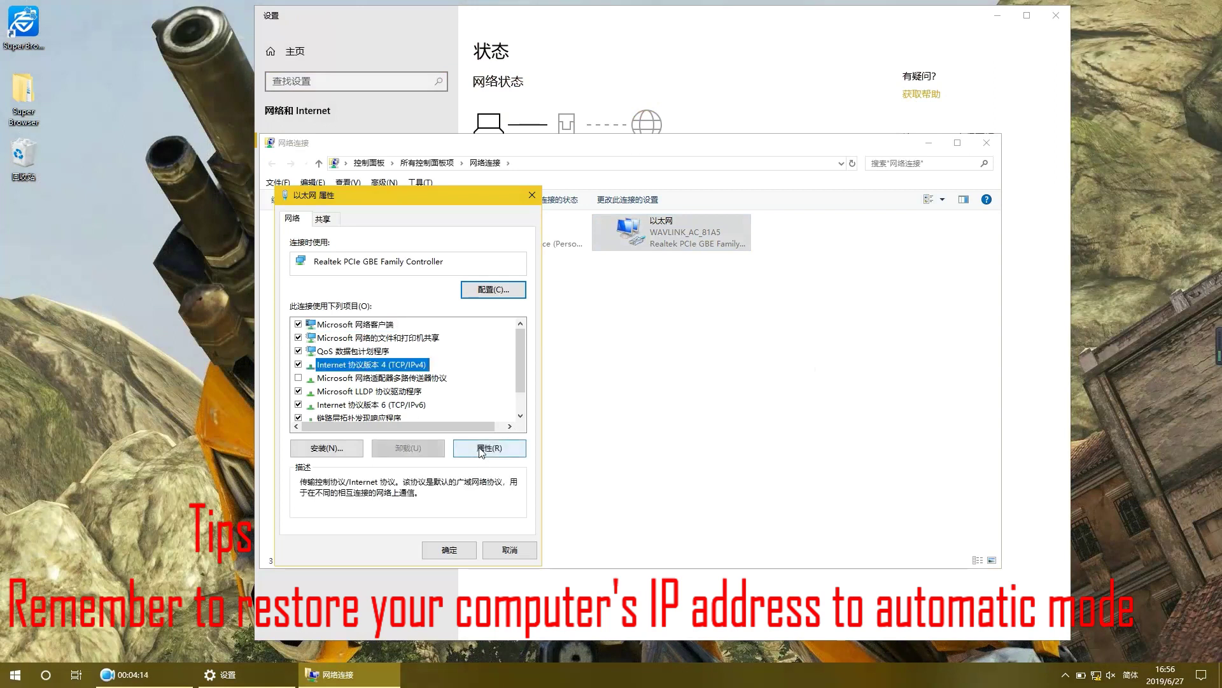
left_click(482, 450)
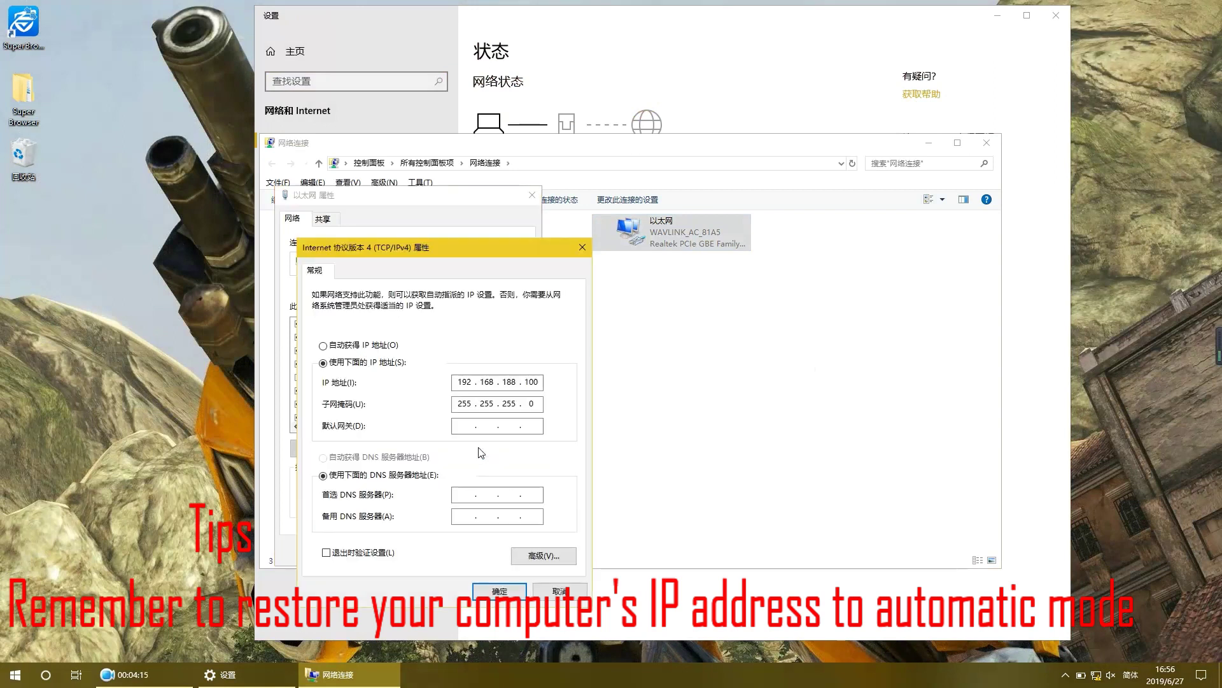
left_click(323, 345)
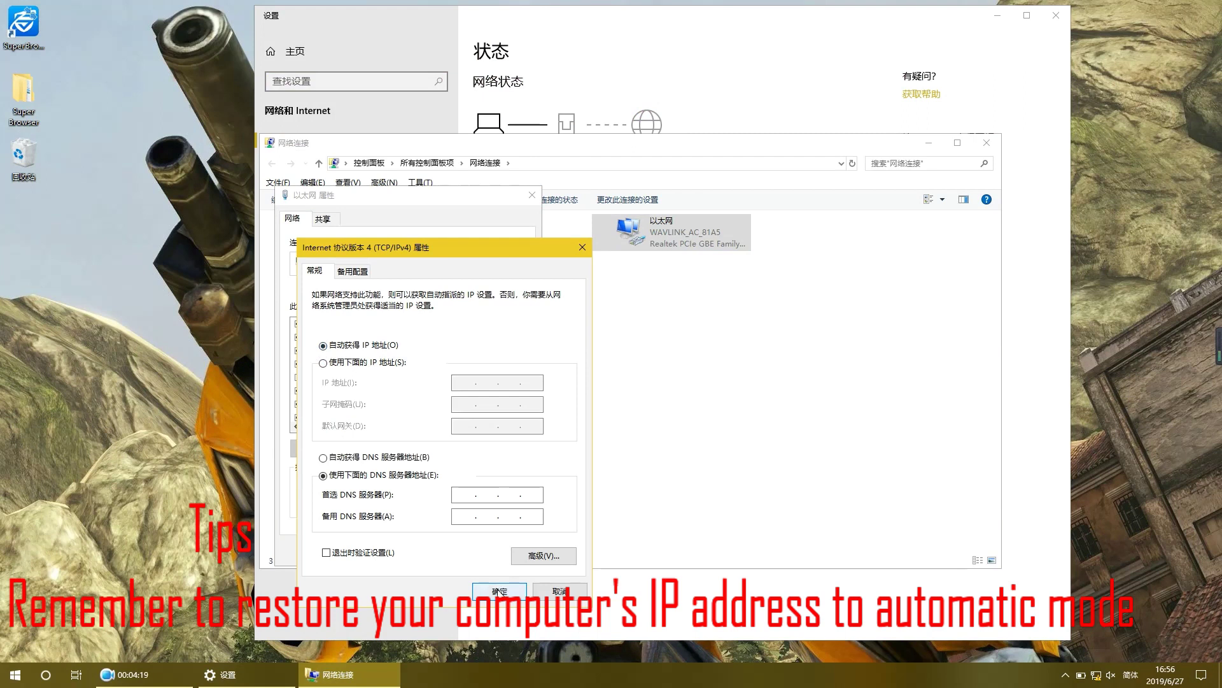
left_click(500, 591)
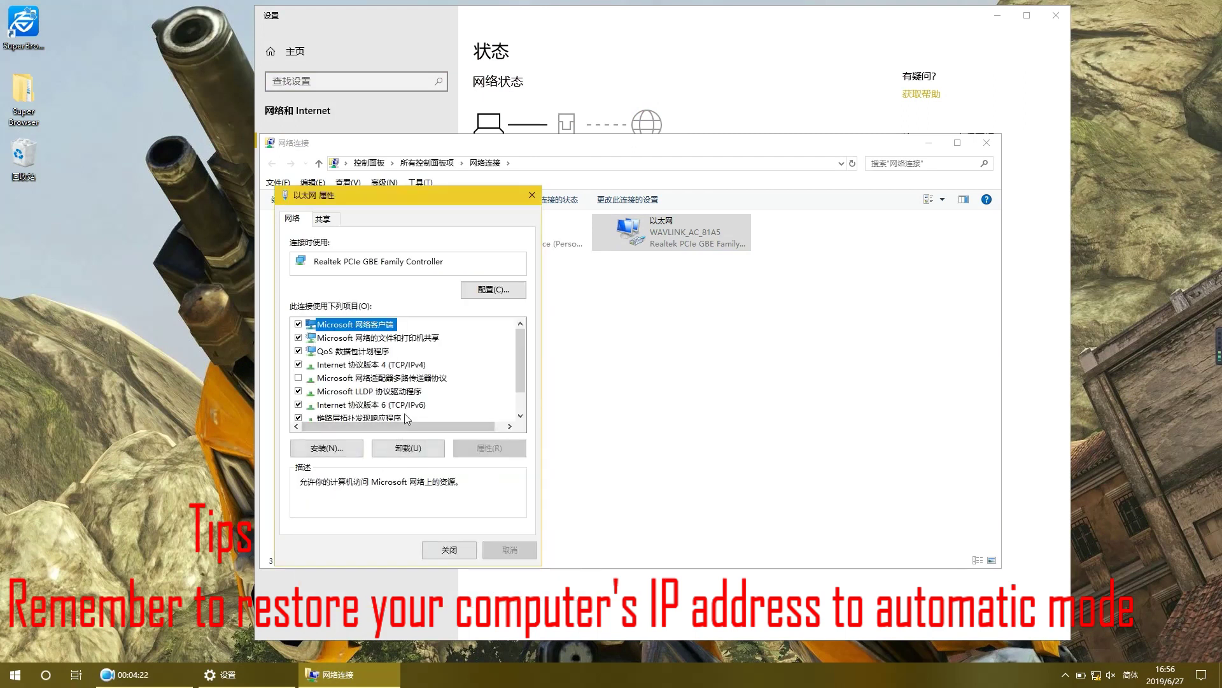
left_click(449, 549)
left_click(987, 142)
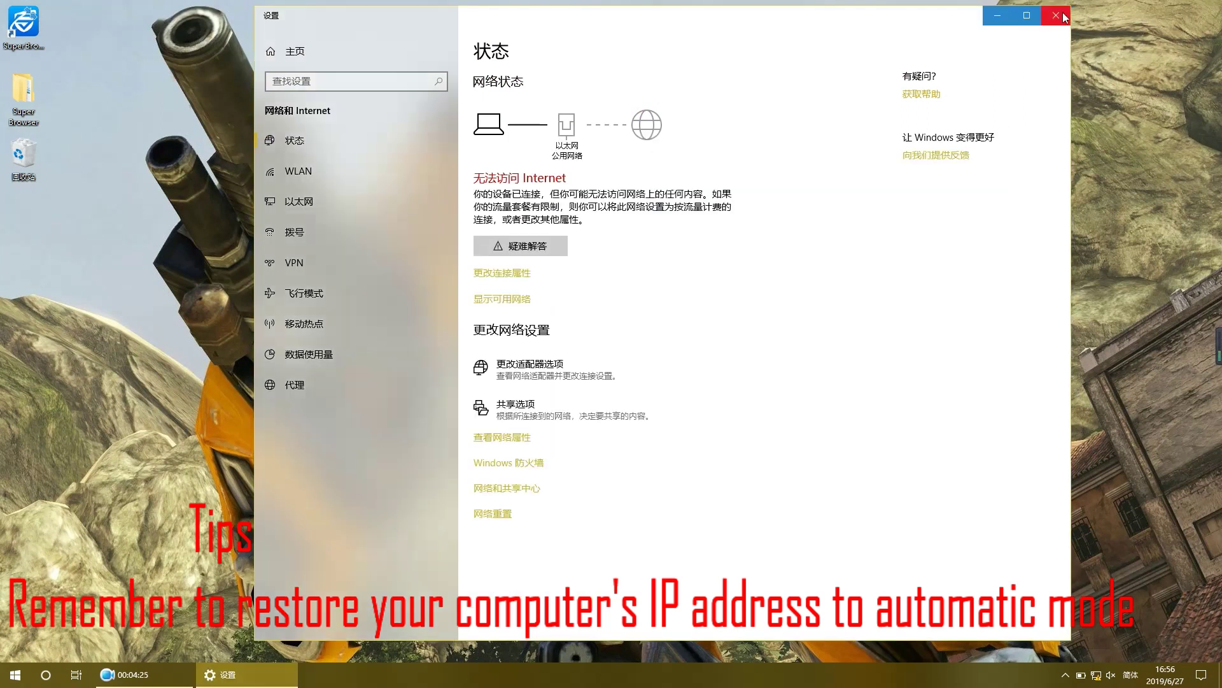
left_click(1055, 16)
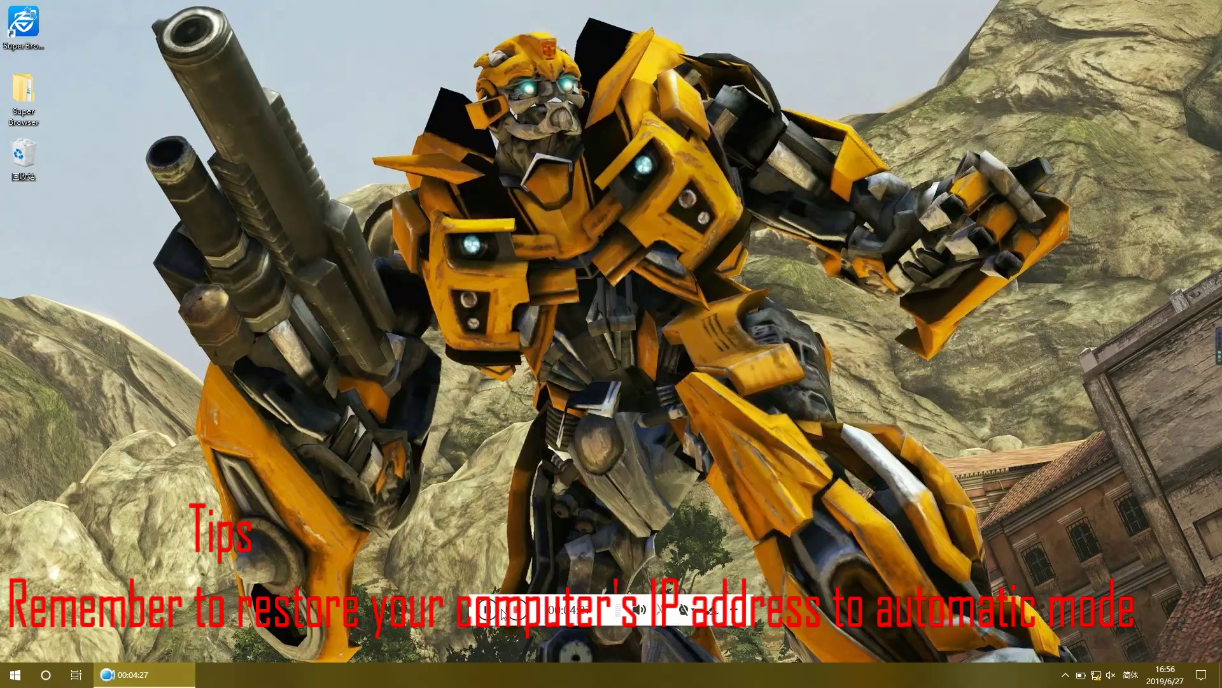